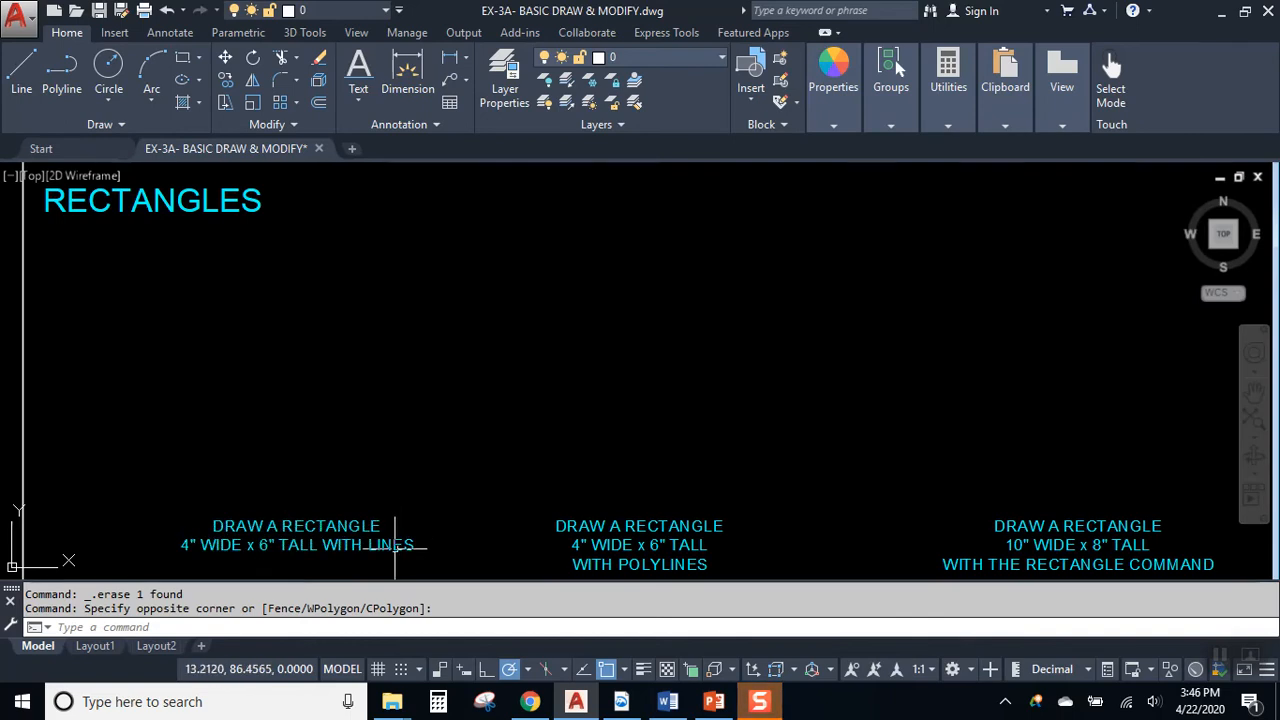
Draw a 4" wide by 6" tall rectangle from four separate lines above the "with lines" label
scroll(337, 563, "up", 2)
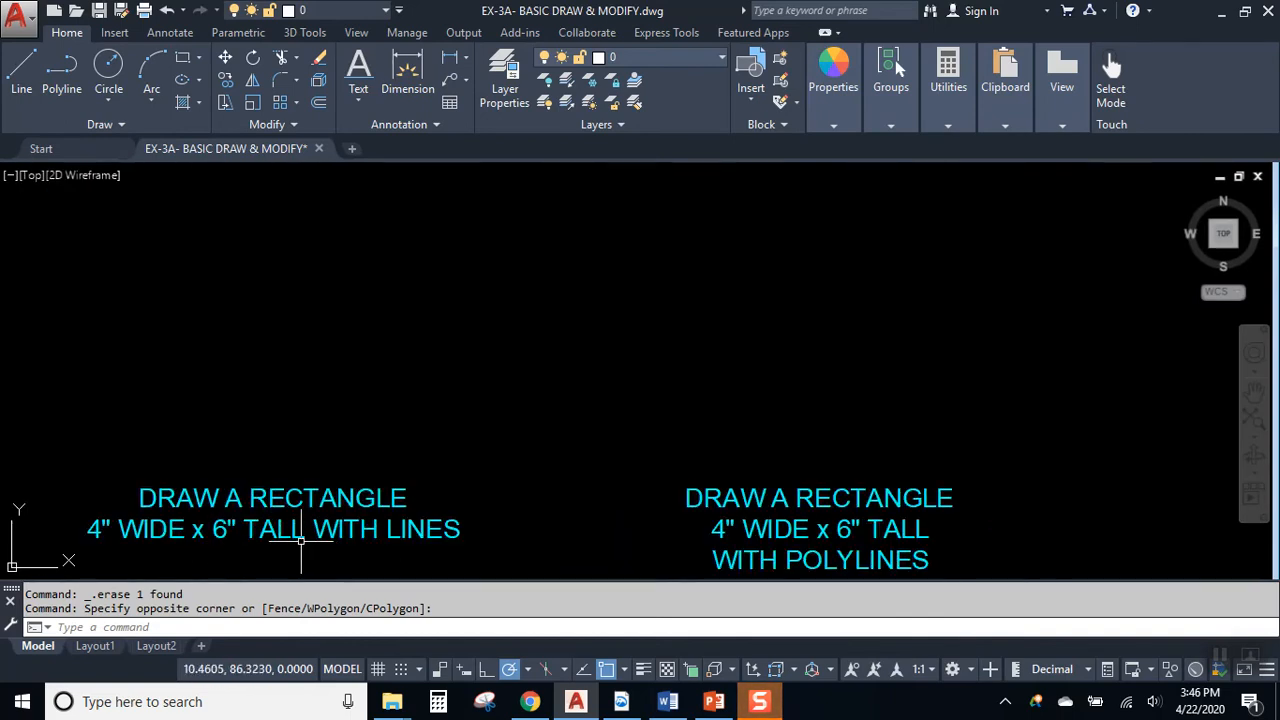
left_click(22, 72)
left_click(200, 443)
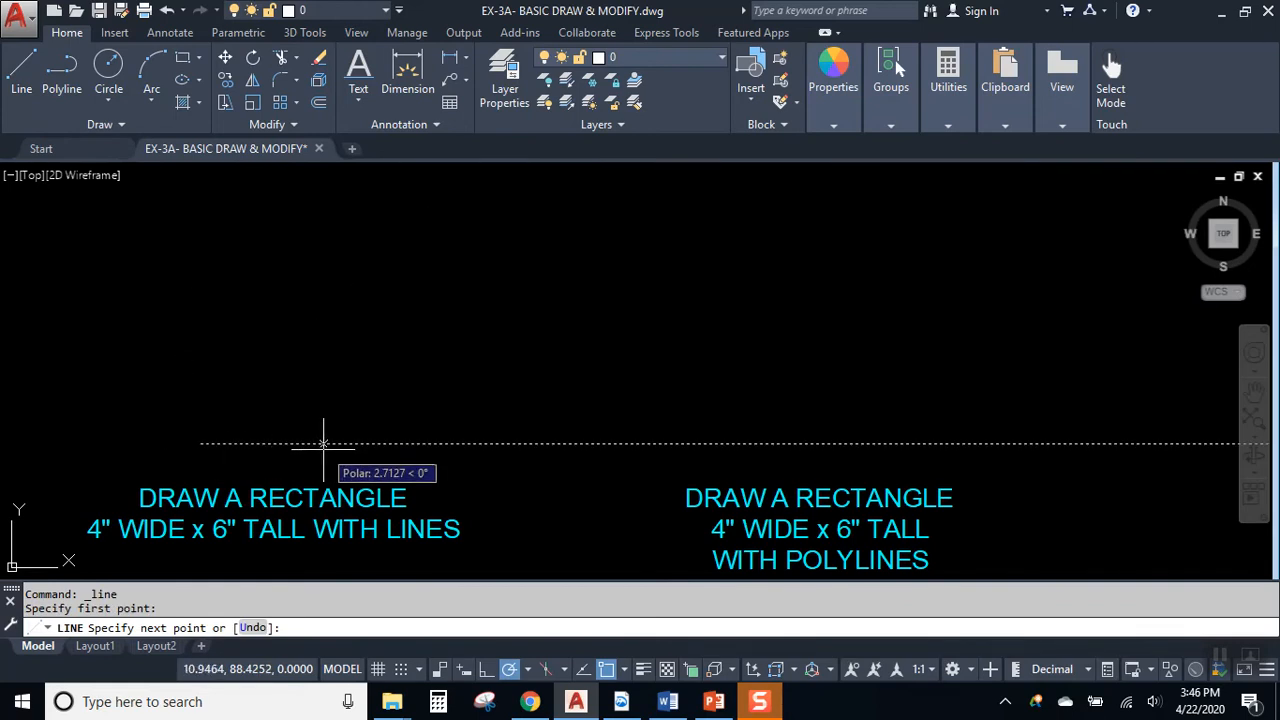
type("4")
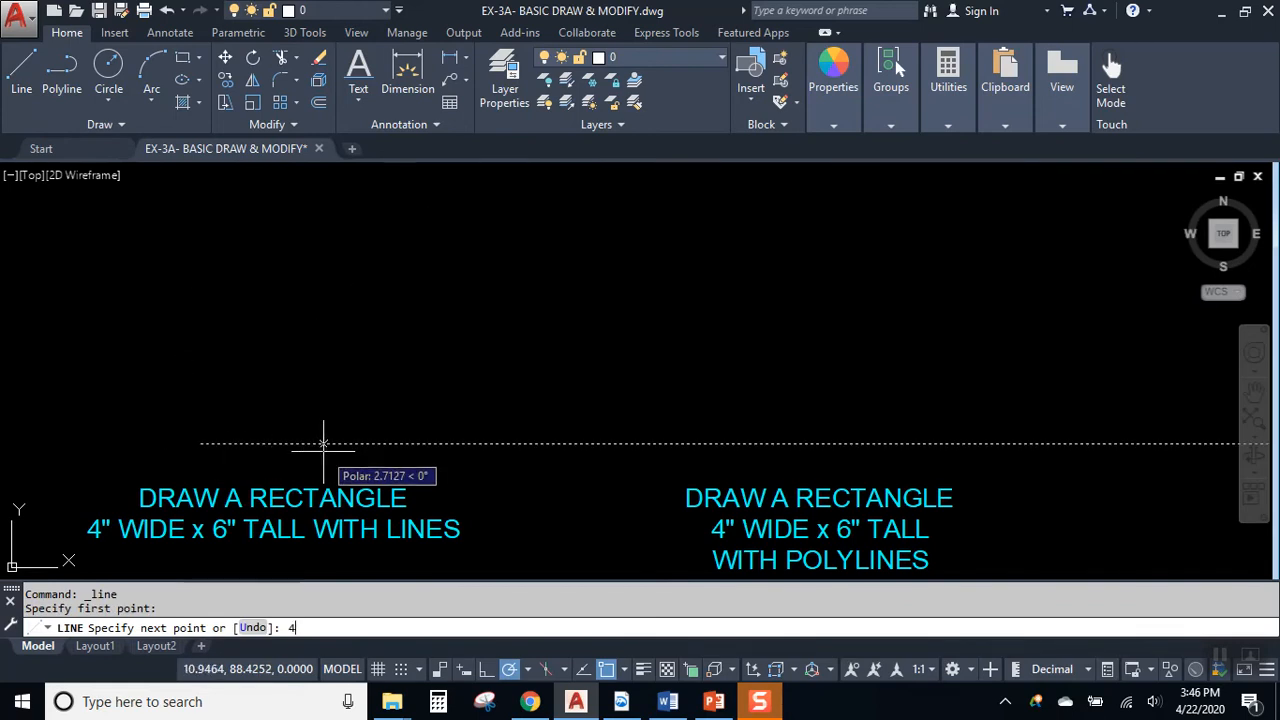
key("Return")
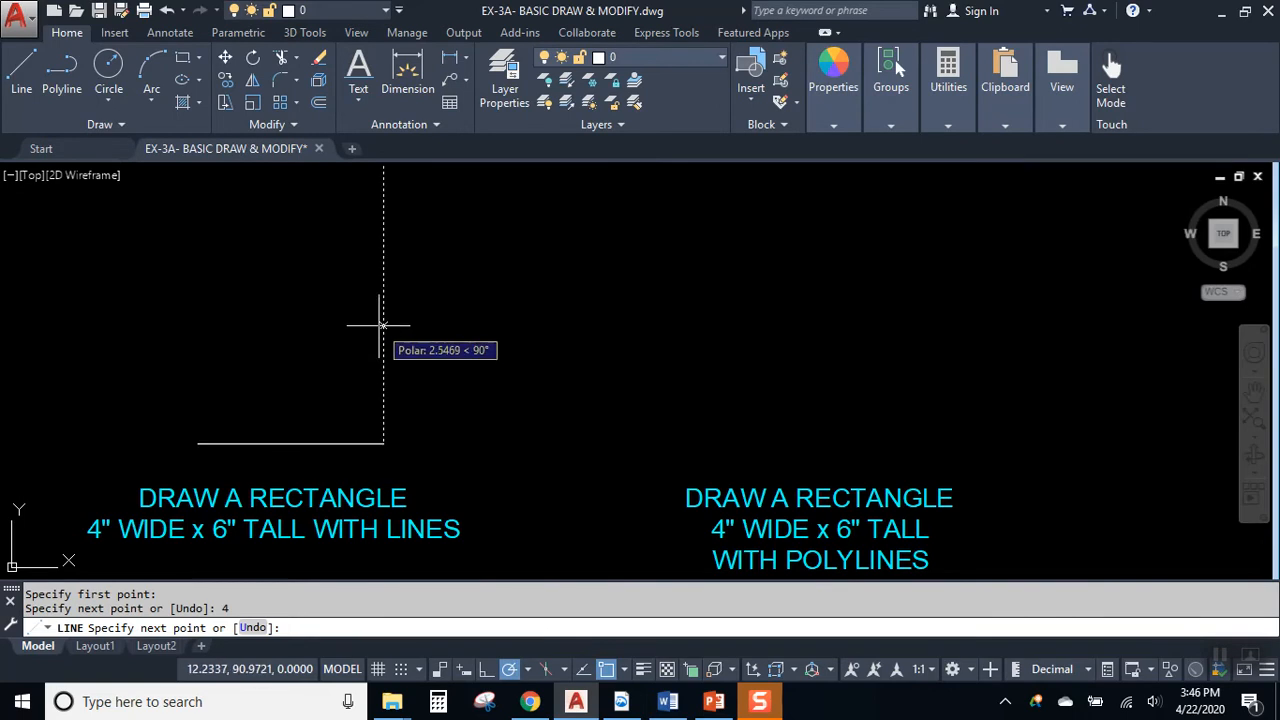
type("6")
key("Return")
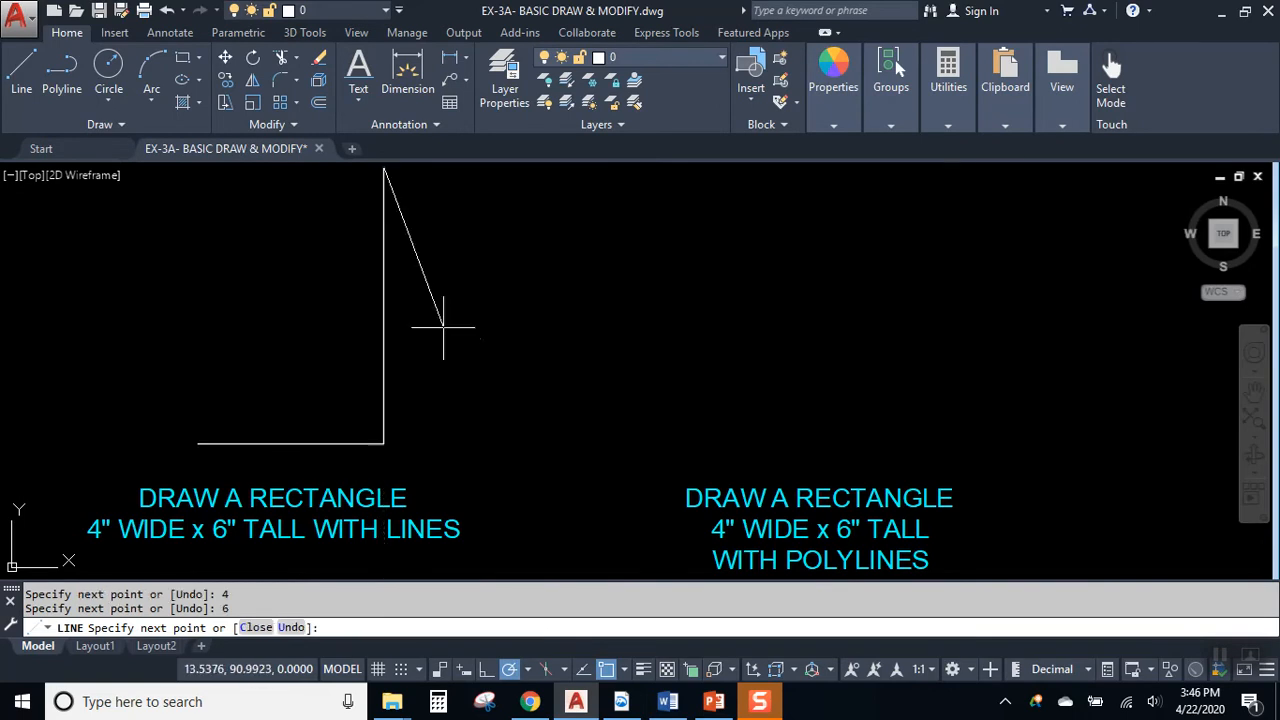
scroll(443, 329, "down", 2)
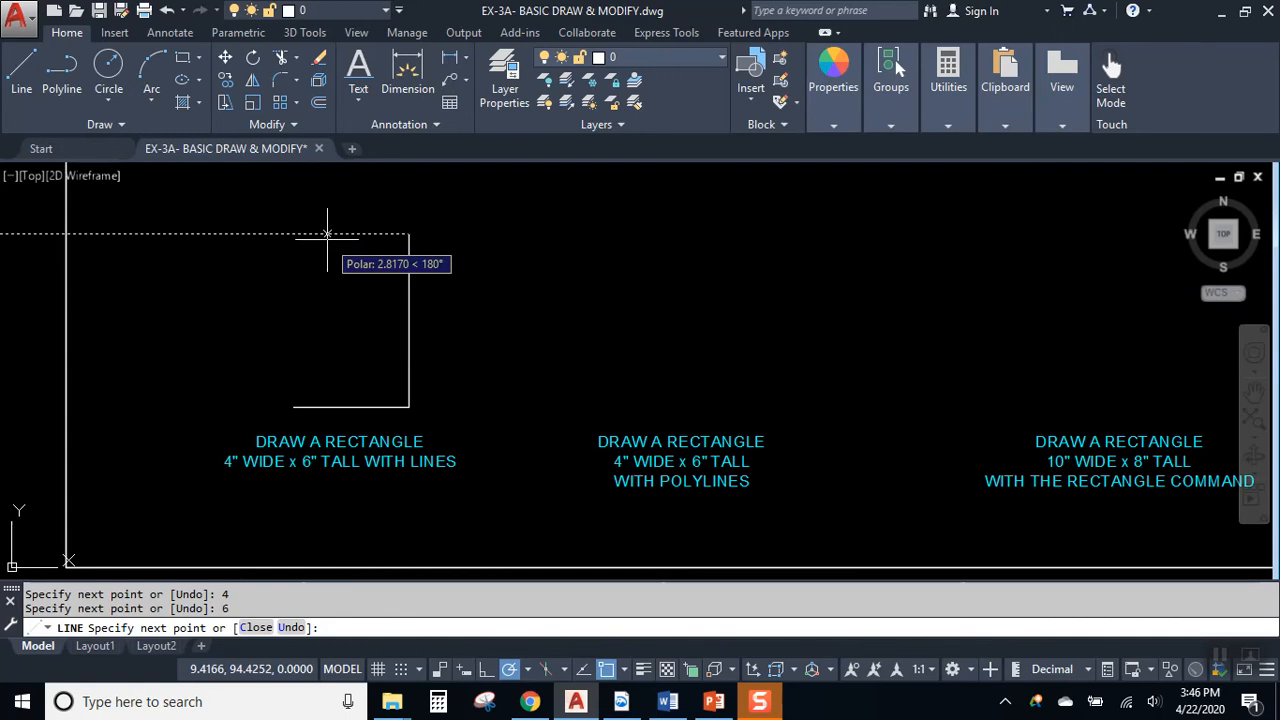
type("4")
key("Return")
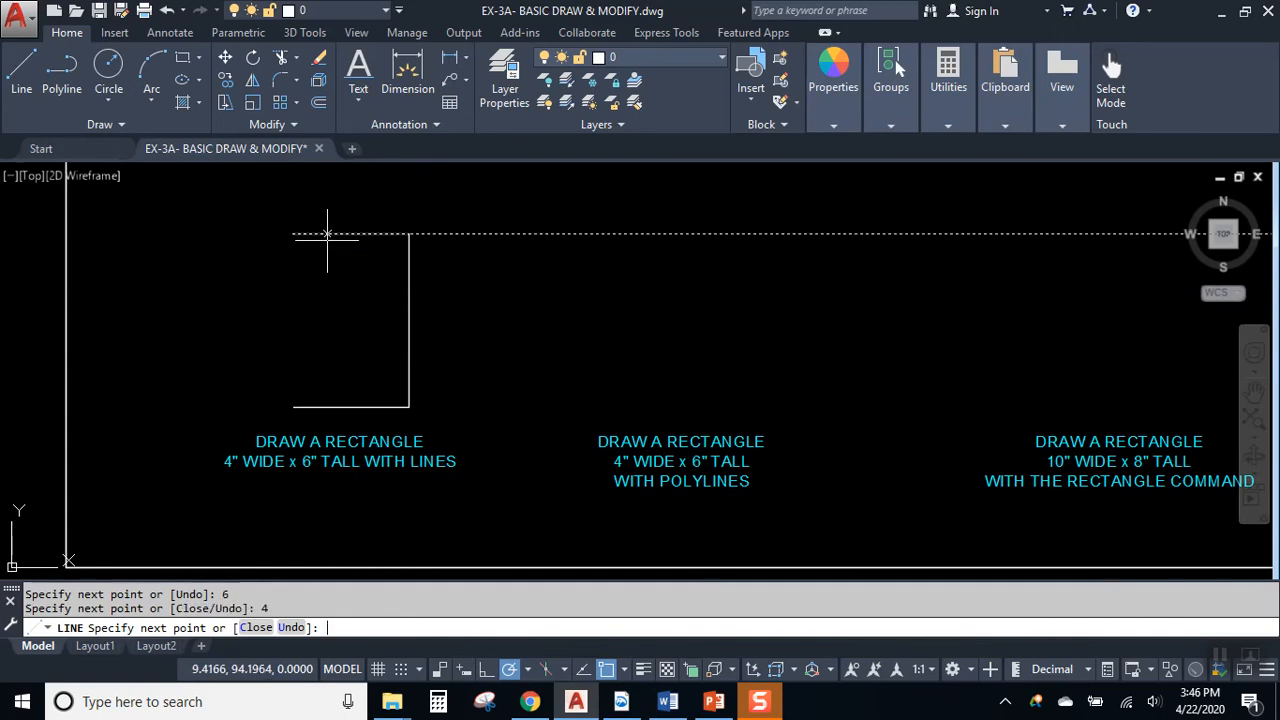
type("6")
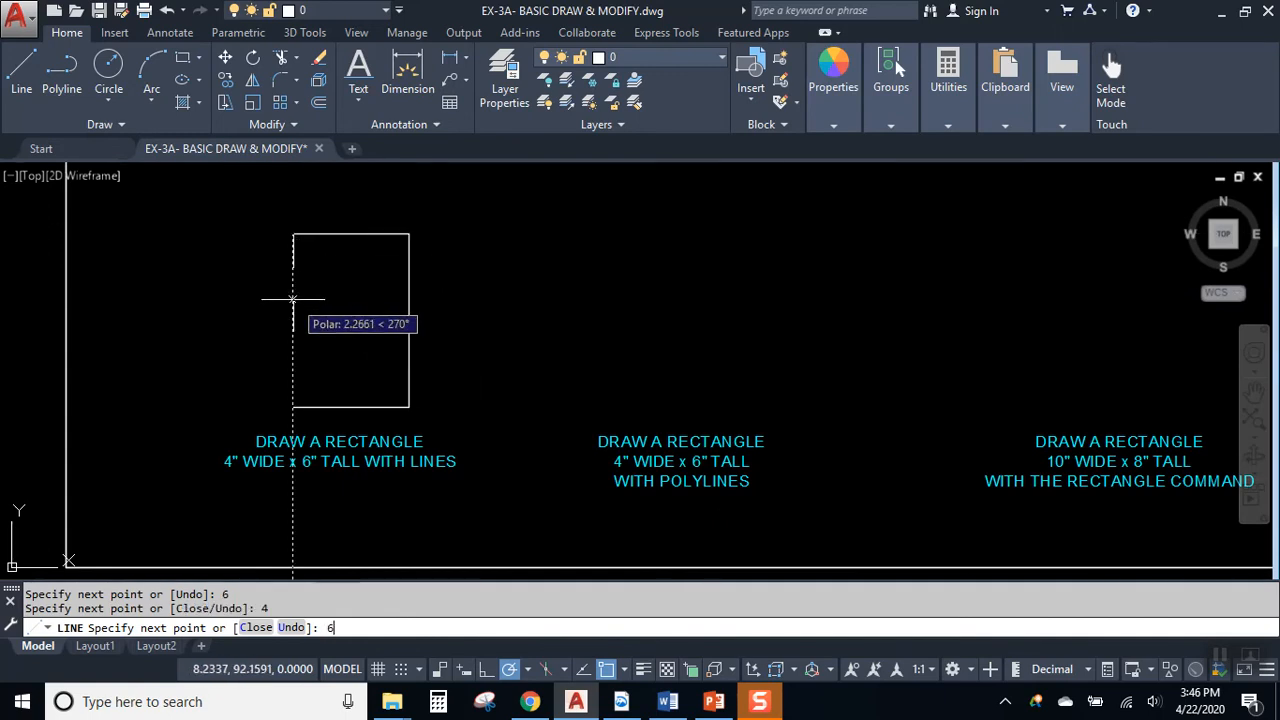
key("Return")
key("Escape")
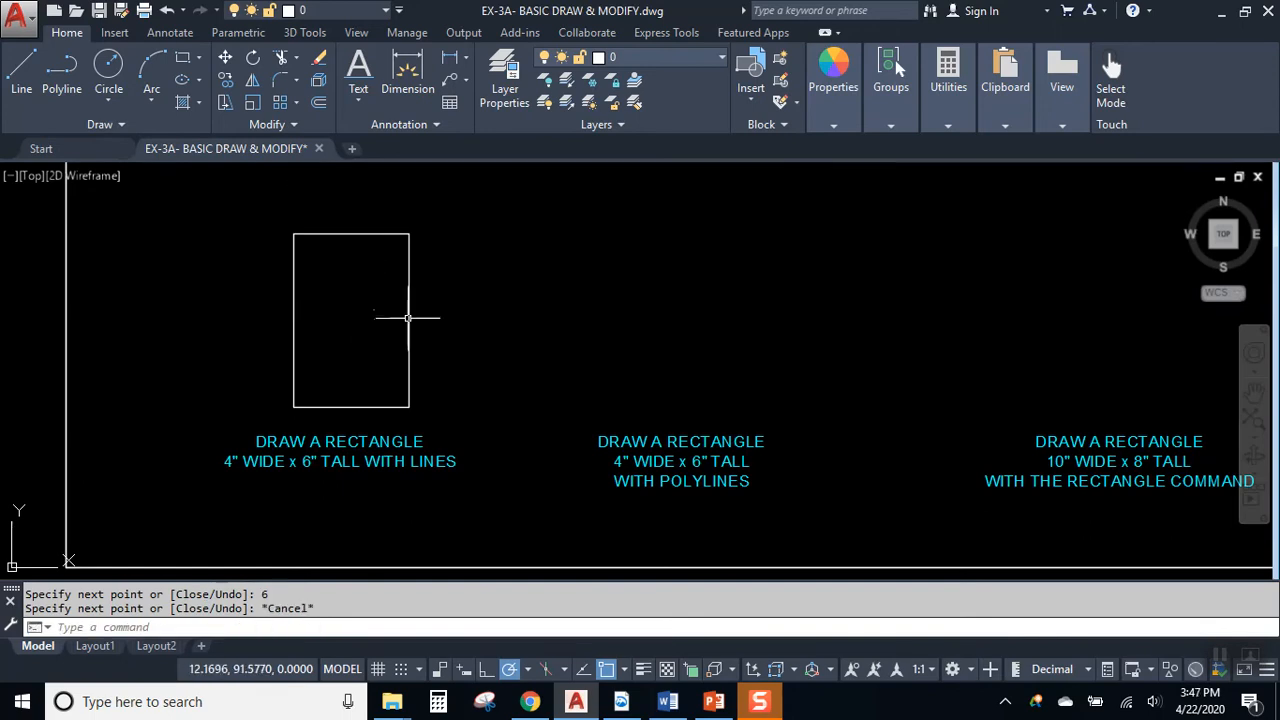
Select the sides of the line-drawn rectangle one by one to check whether they are separate objects, and clear the selection
middle_click_drag(376, 266, 346, 286)
left_click(335, 255)
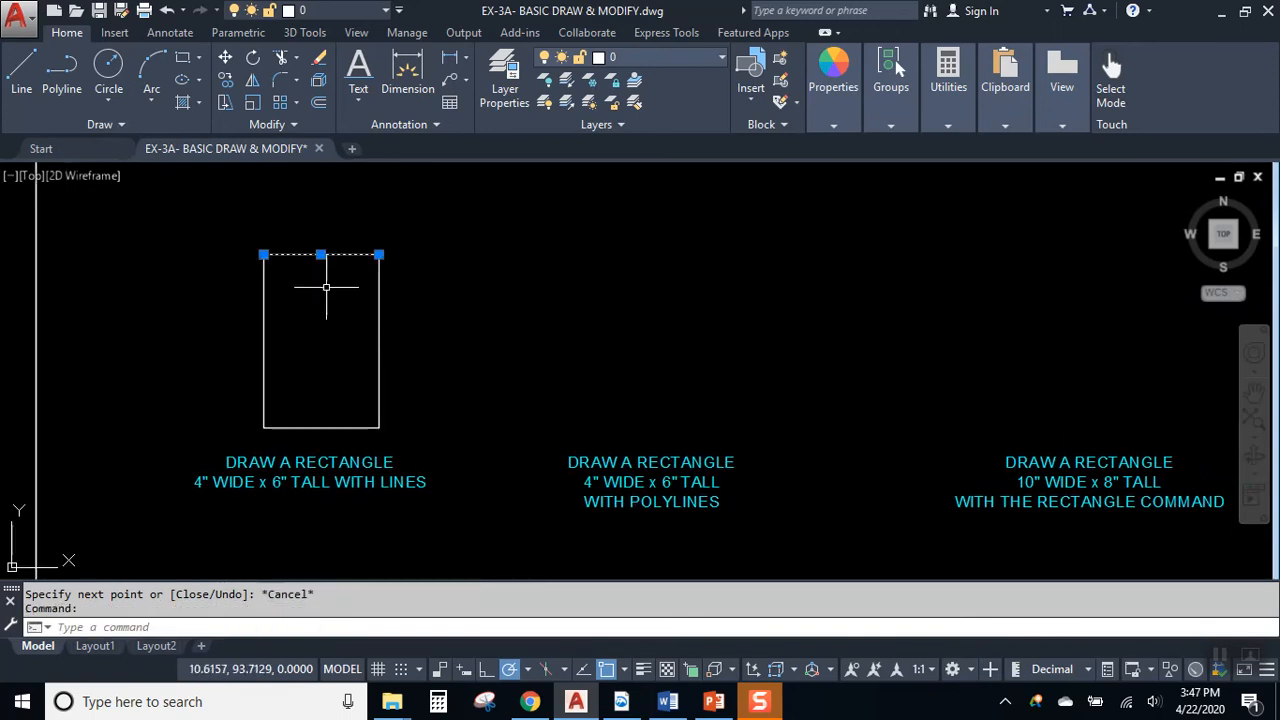
left_click(264, 289)
left_click(294, 428)
left_click(379, 346)
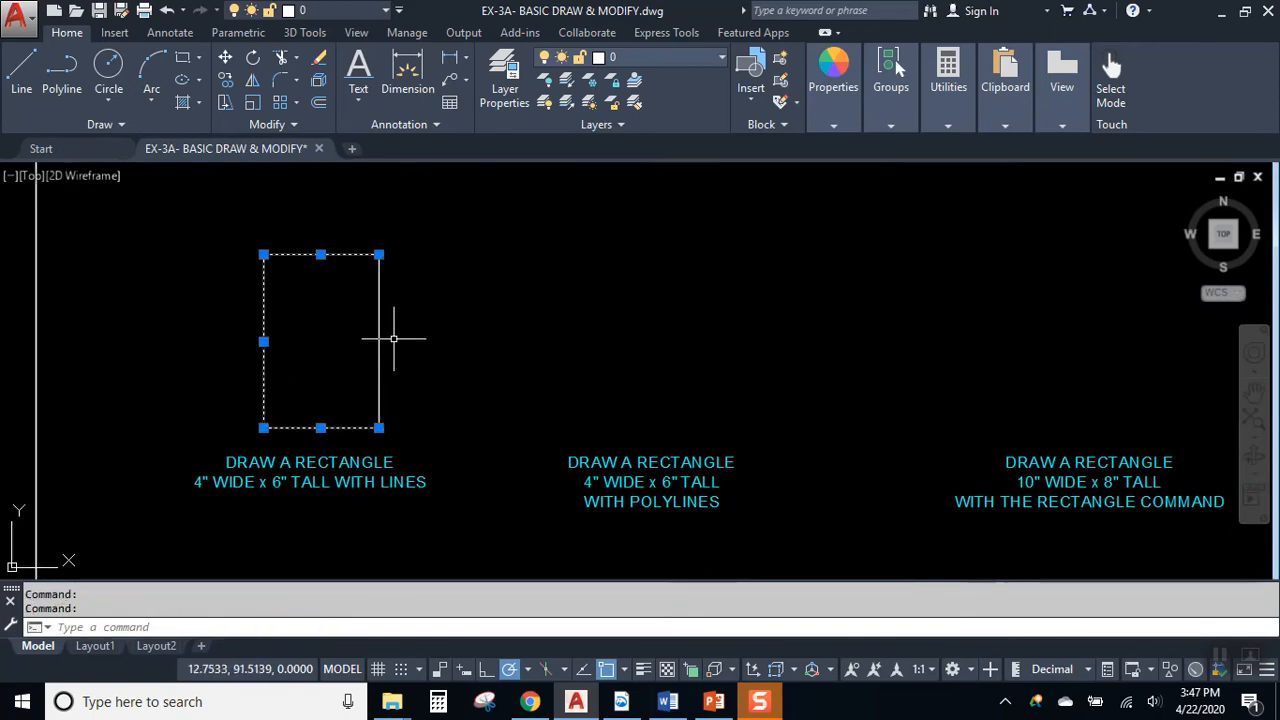
key("Escape")
Draw a 4" wide by 6" tall rectangle as one polyline above the "with polylines" label, and select it to check it is a single object
middle_click_drag(655, 367, 601, 385)
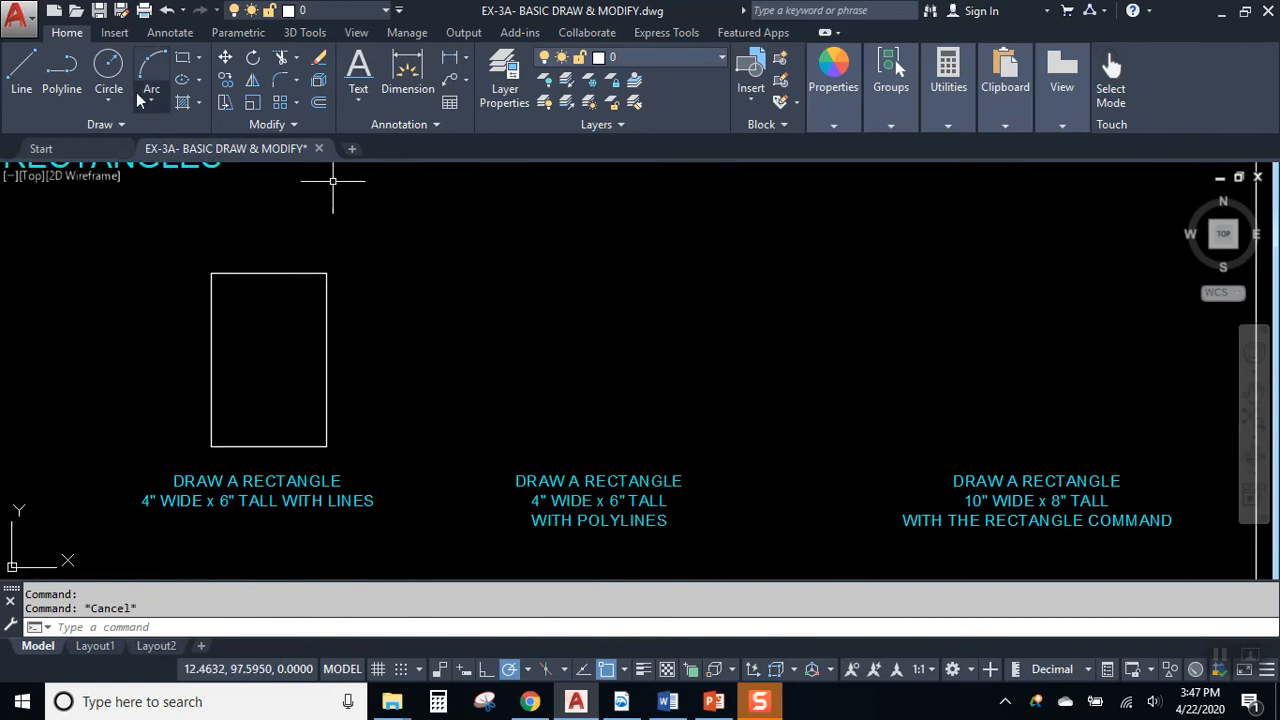
left_click(62, 68)
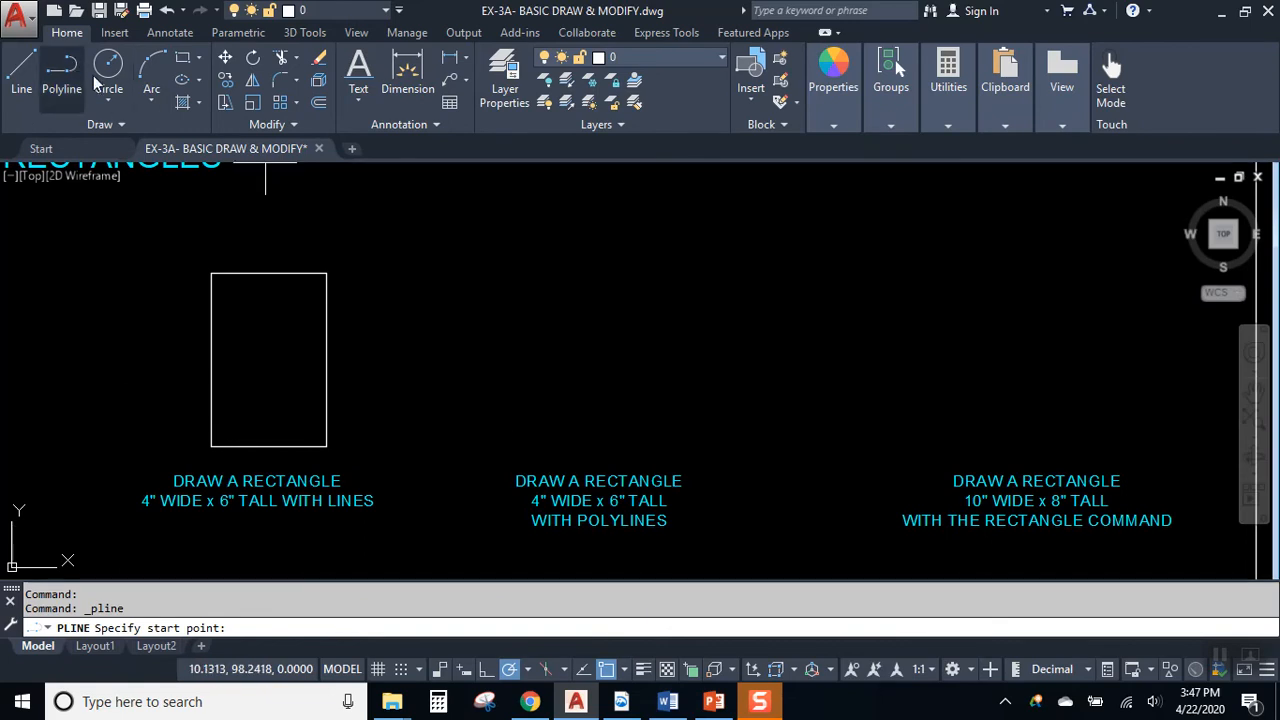
left_click(551, 448)
type("4")
key("Return")
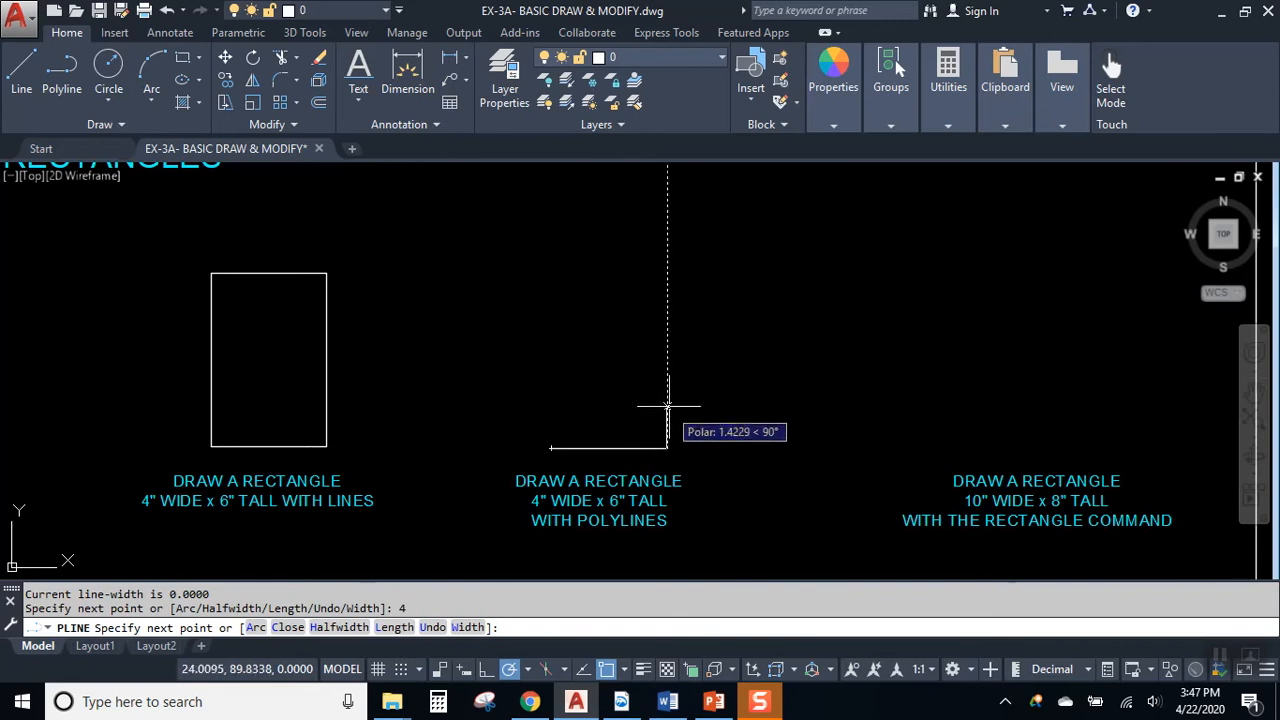
type("6")
key("Return")
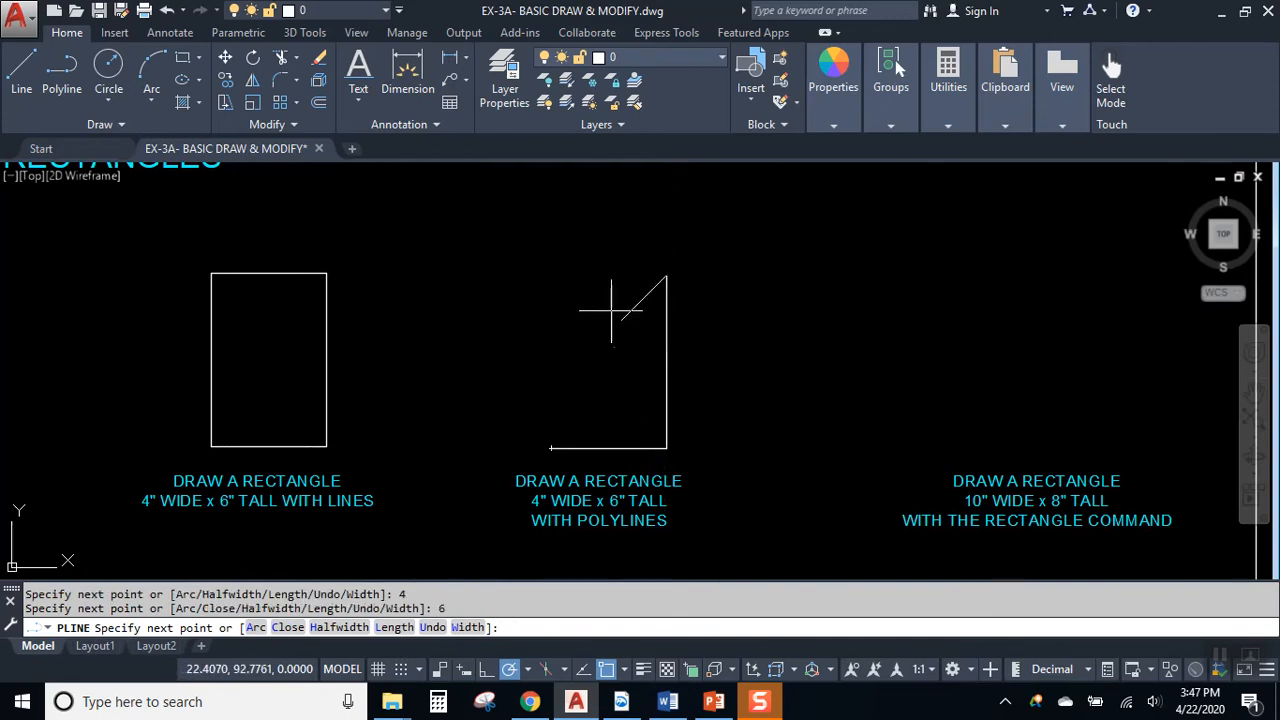
type("4")
key("Return")
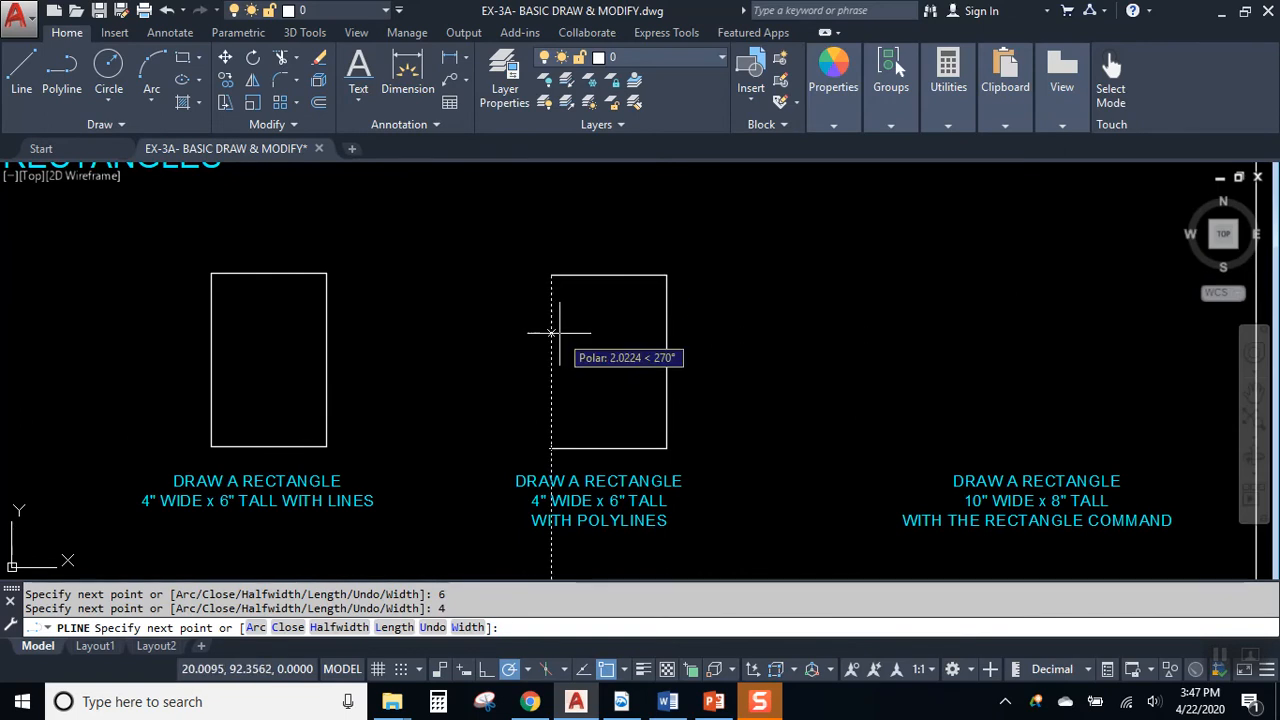
type("6")
key("Return")
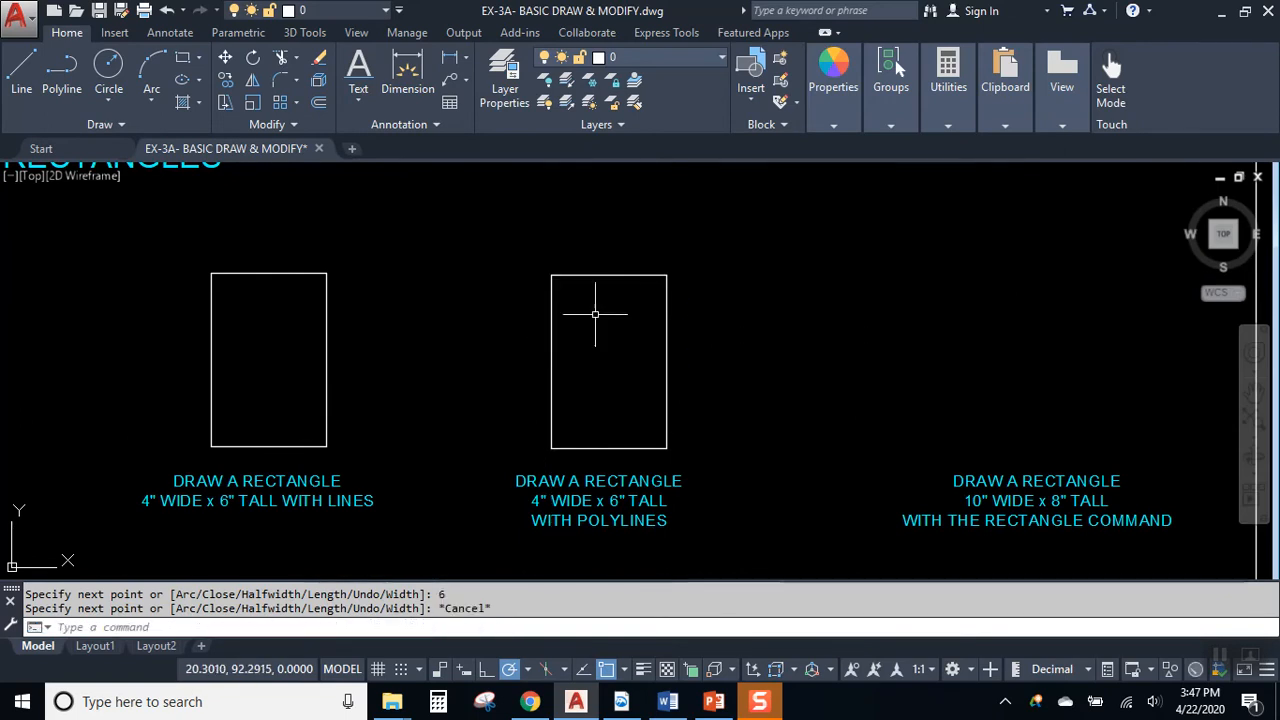
left_click(604, 274)
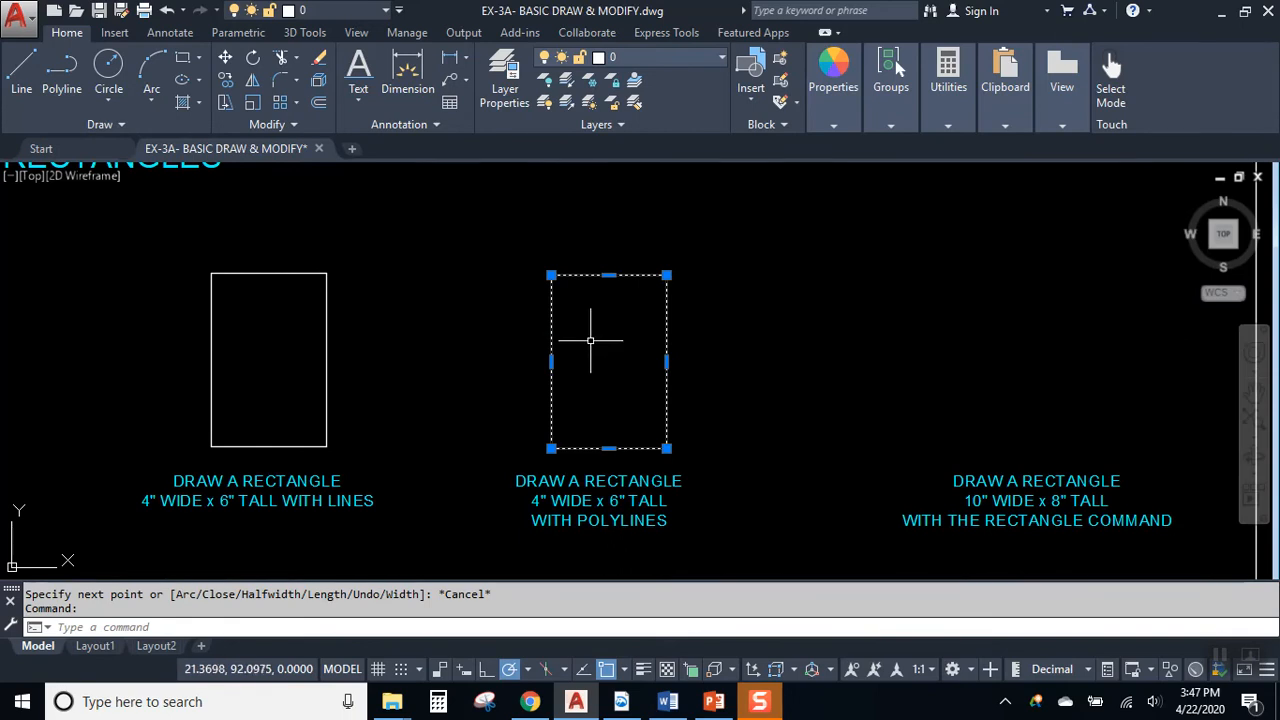
key("Escape")
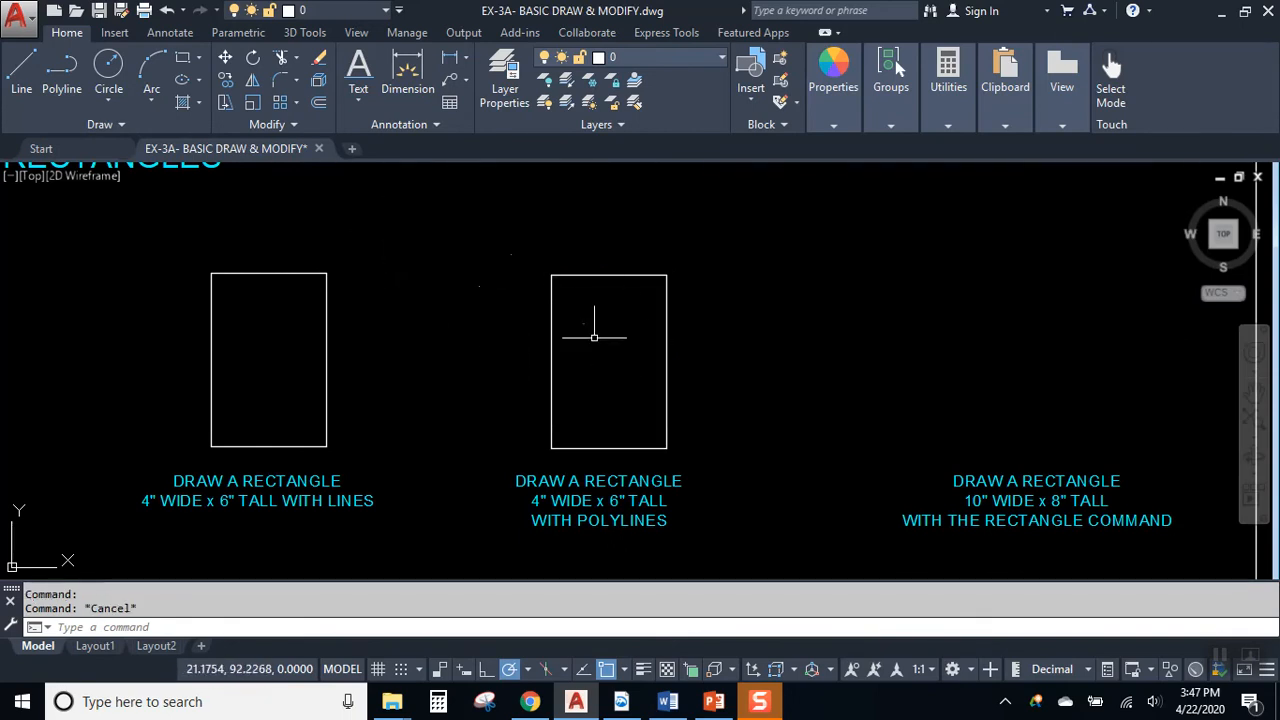
middle_click_drag(966, 409, 651, 386)
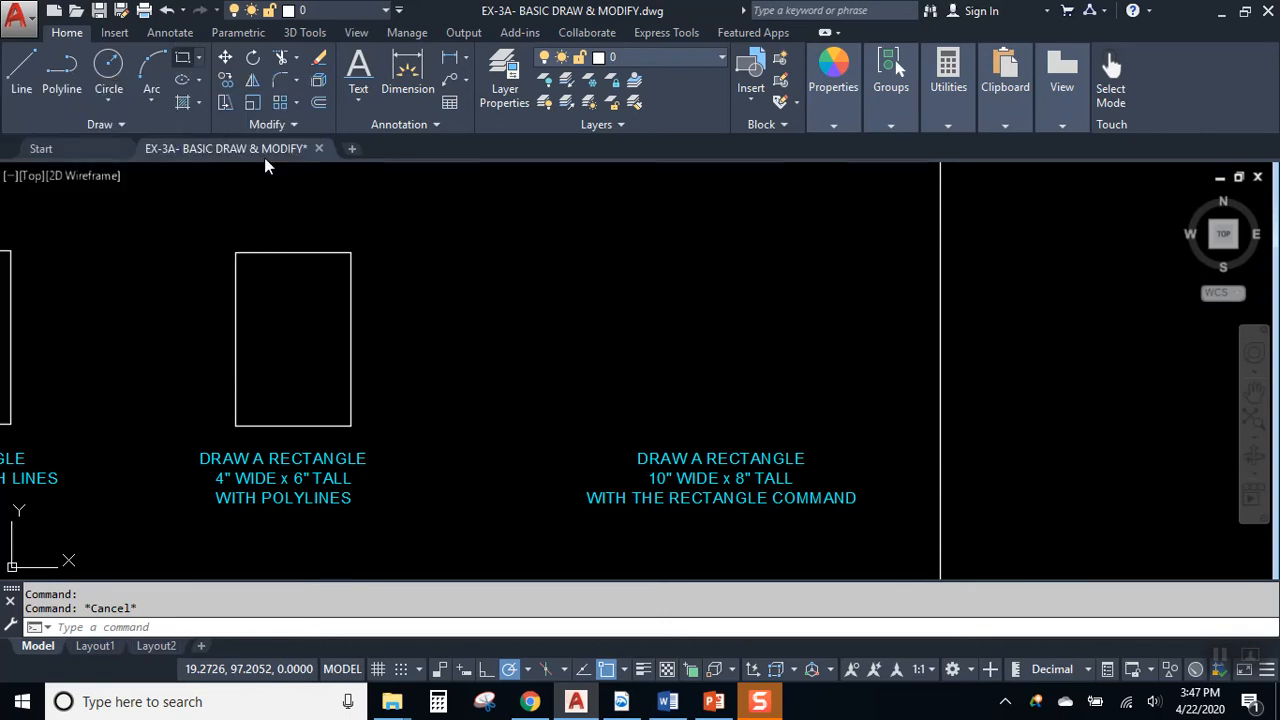
left_click(554, 257)
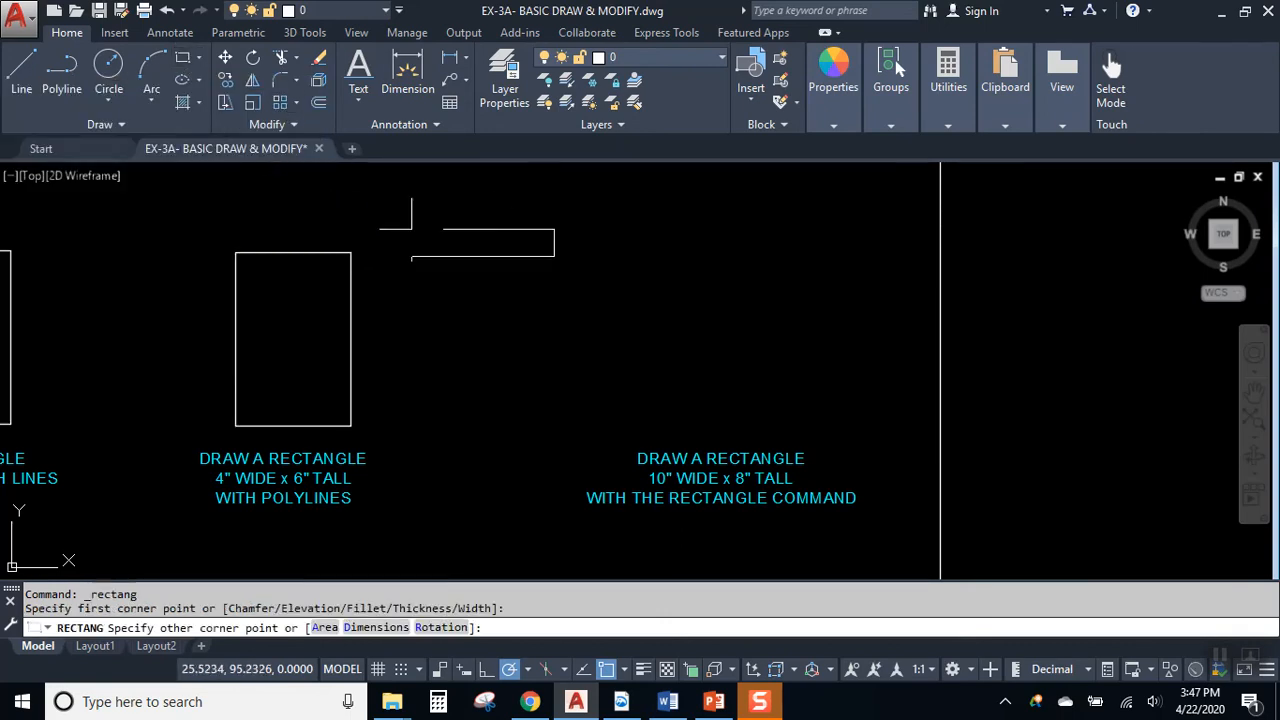
key("Escape")
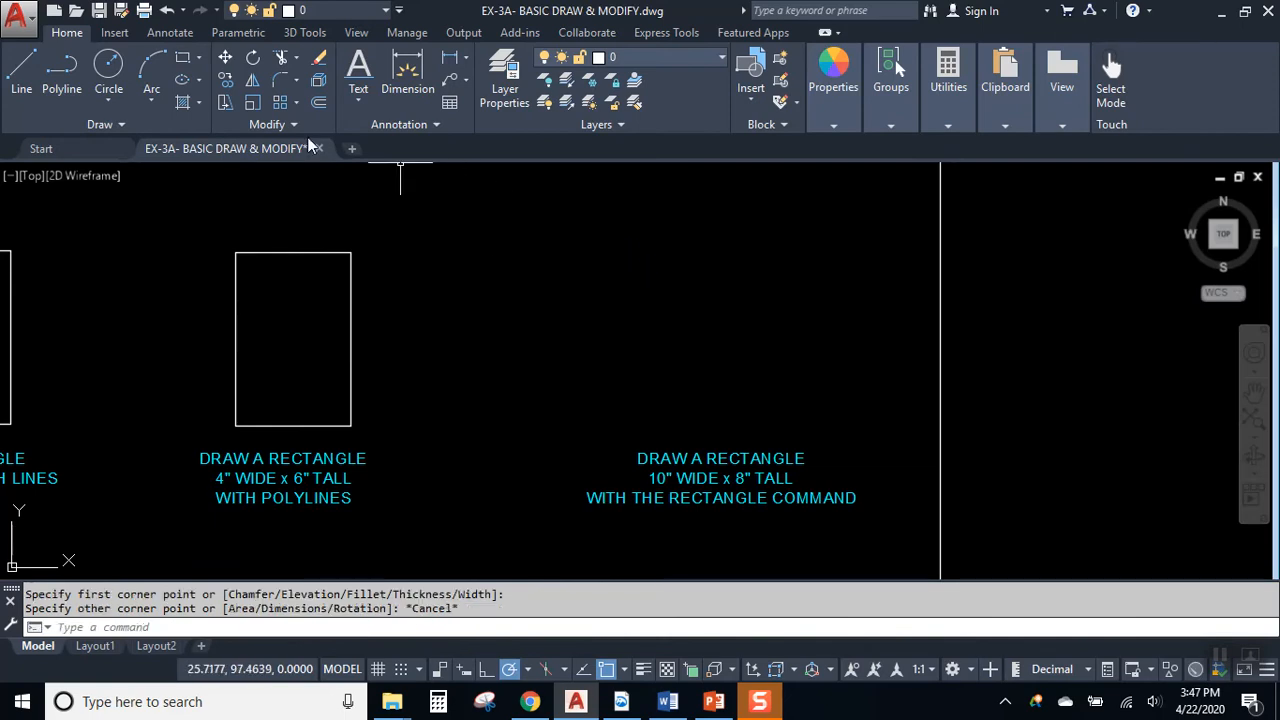
Draw a freehand rectangle from its upper-left to its lower-right corner above the "with the rectangle command" label, and erase it
left_click(185, 57)
left_click(555, 218)
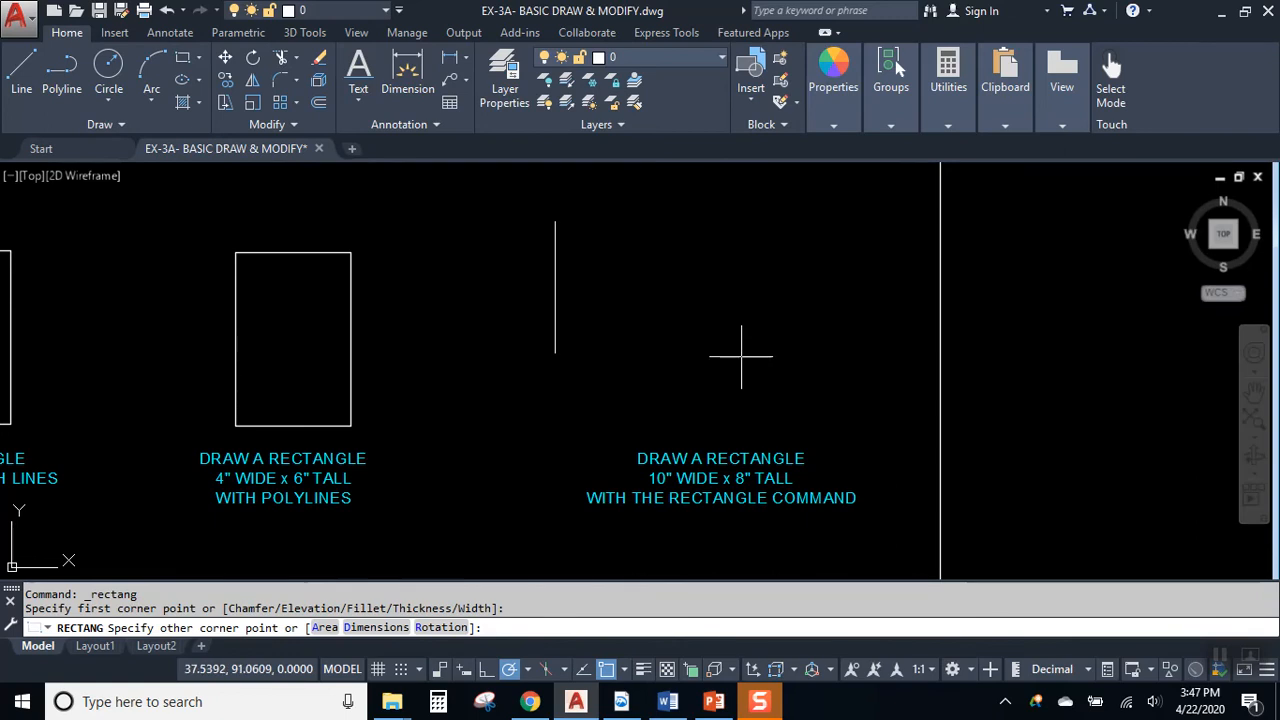
left_click(854, 375)
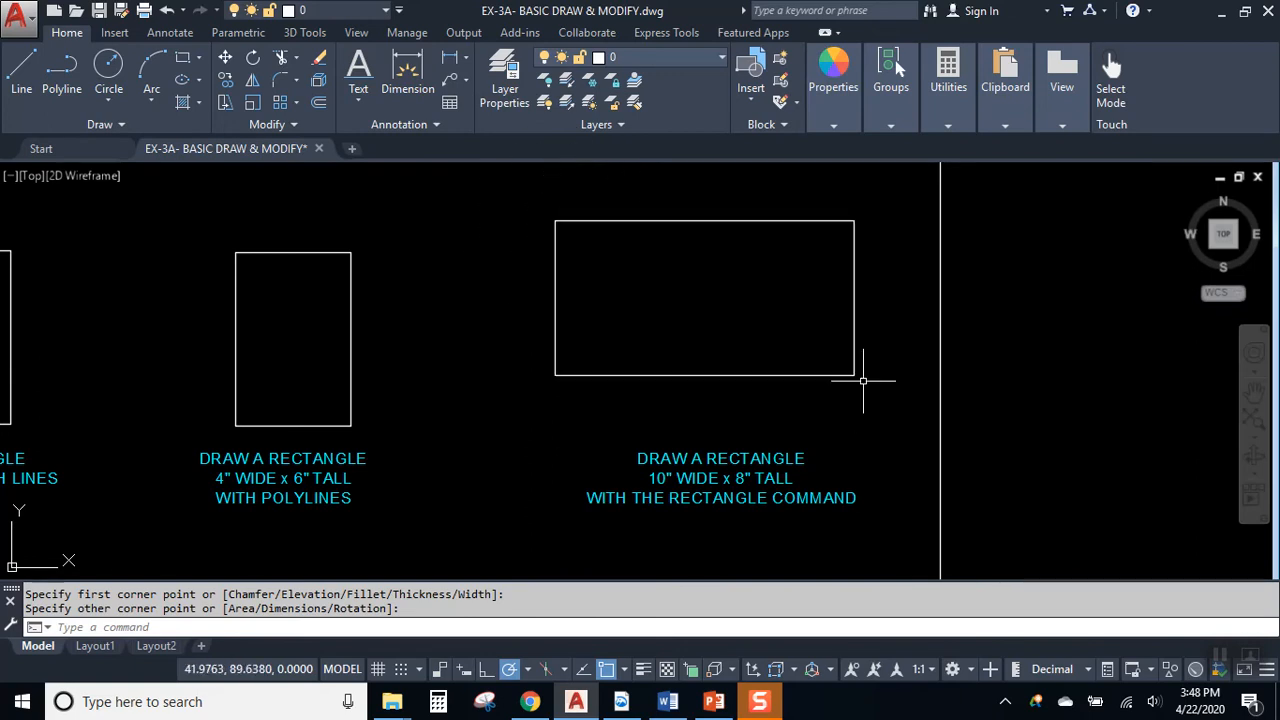
left_click(848, 295)
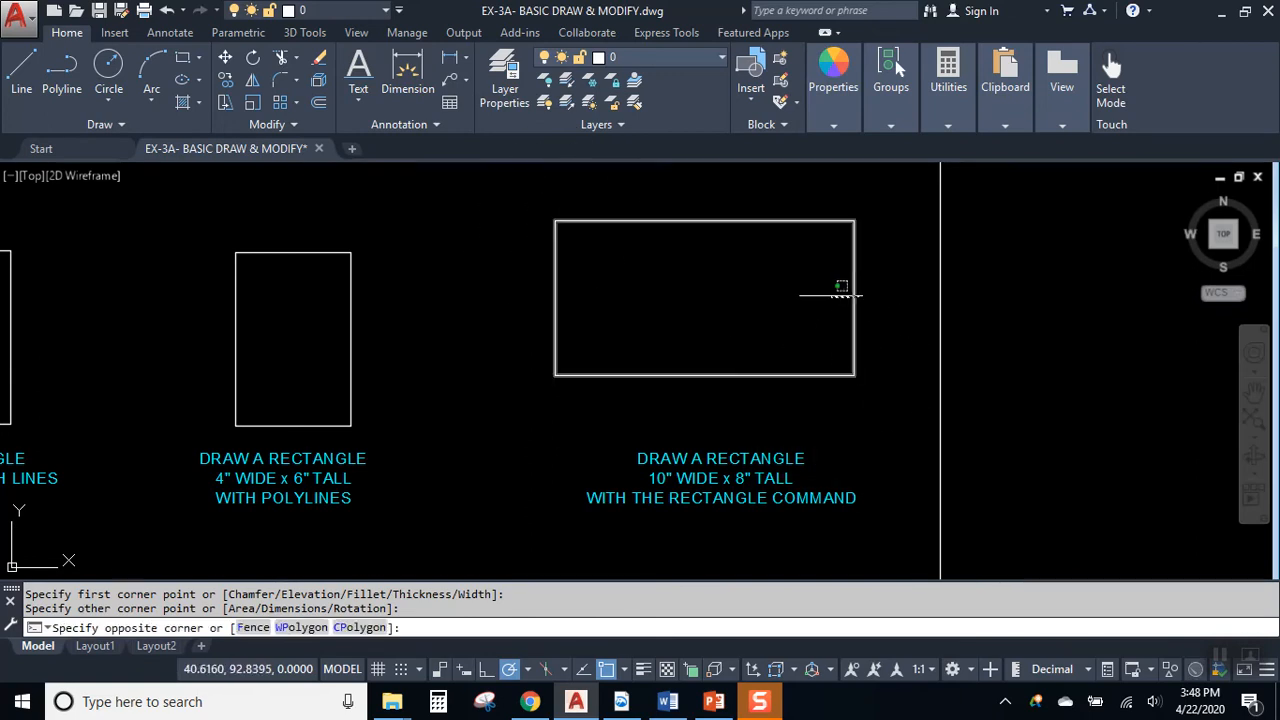
left_click(906, 354)
key("Delete")
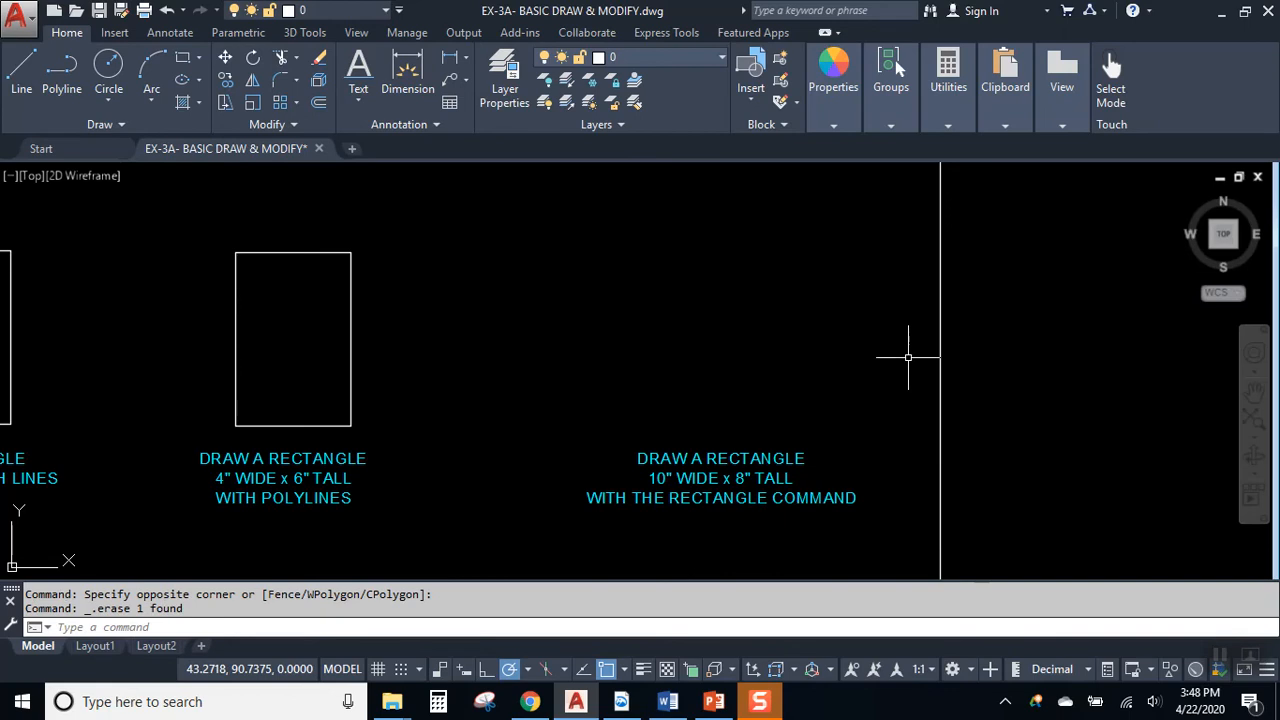
Draw a freehand rectangle from its lower-left to its upper-right corner above the "with the rectangle command" label, and erase it
left_click(183, 60)
left_click(612, 406)
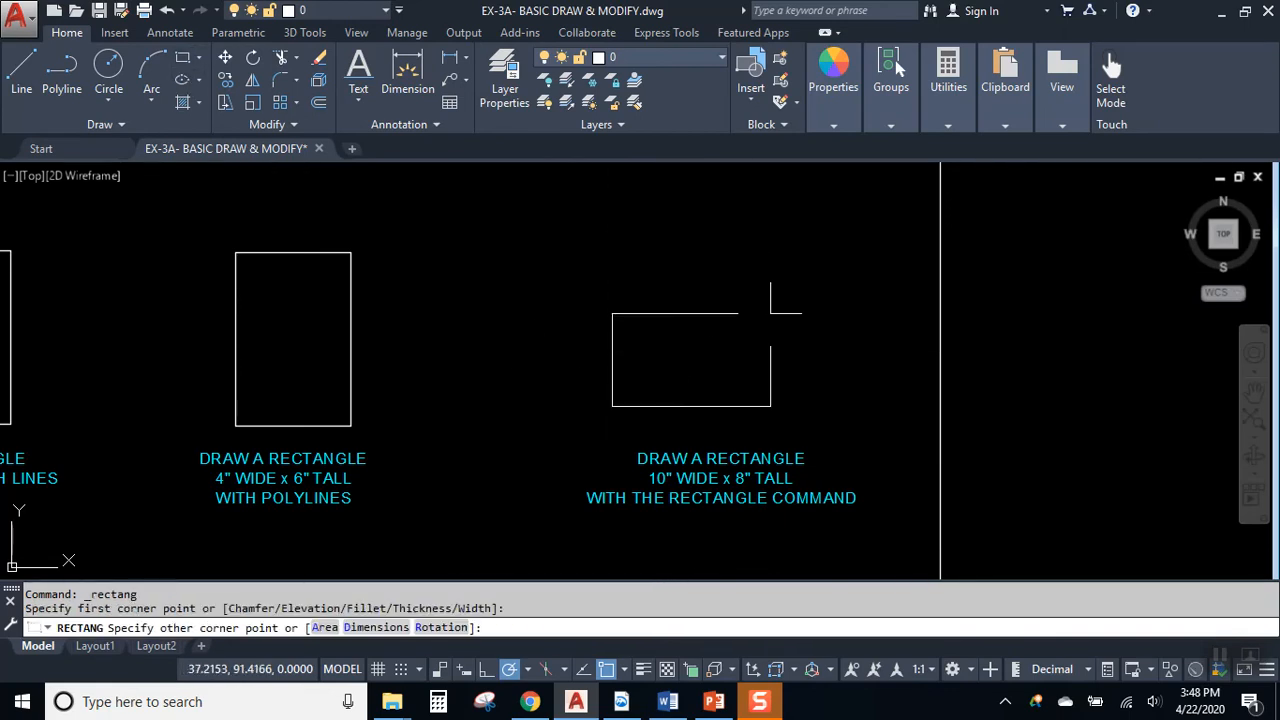
left_click(824, 264)
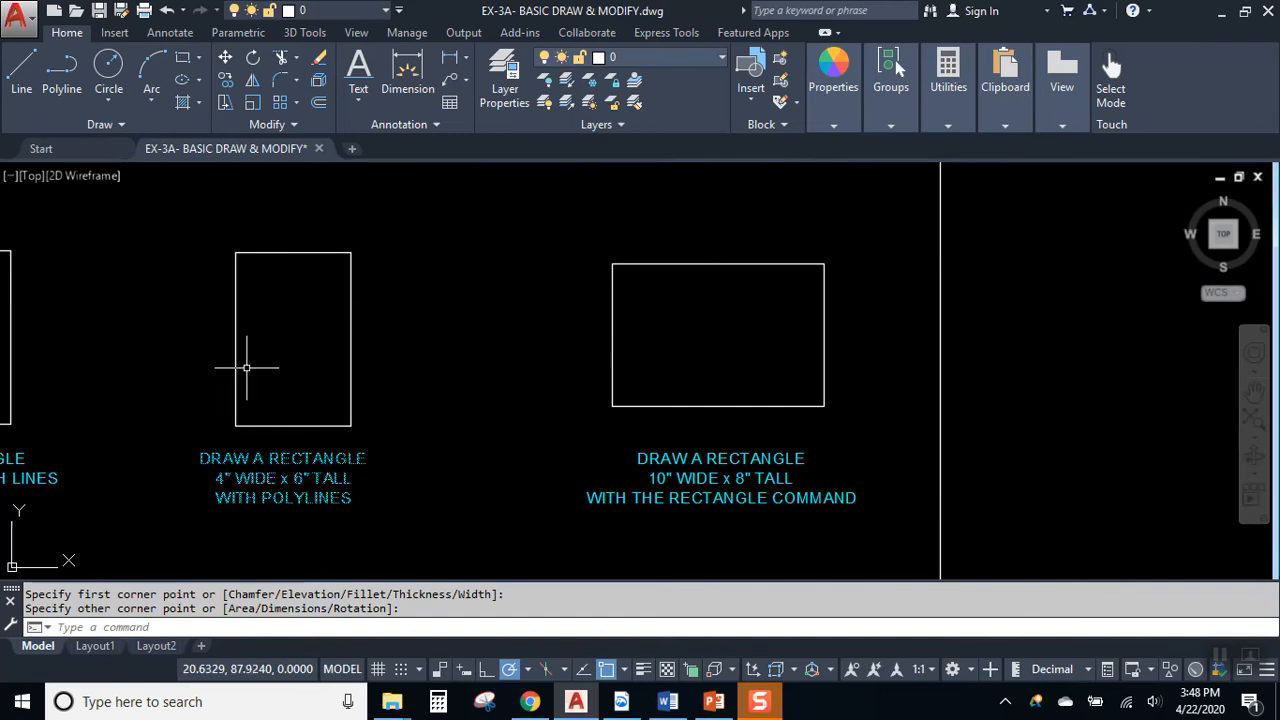
left_click(694, 264)
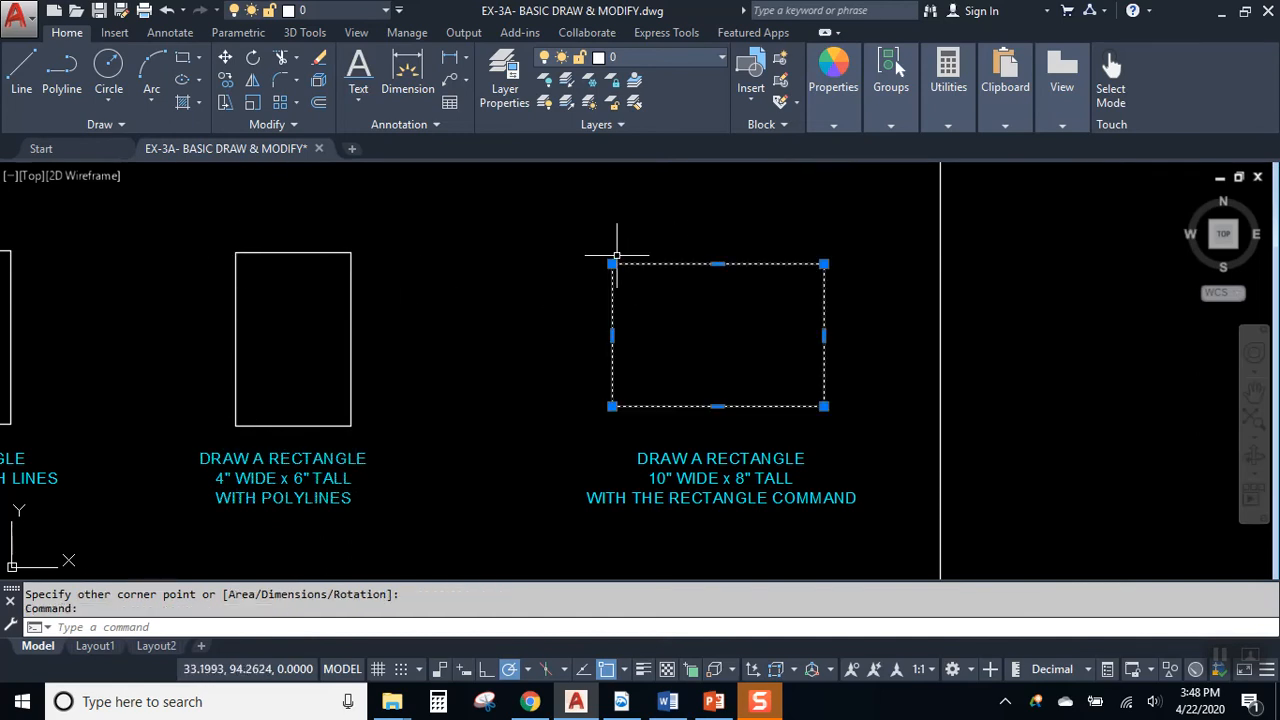
key("Delete")
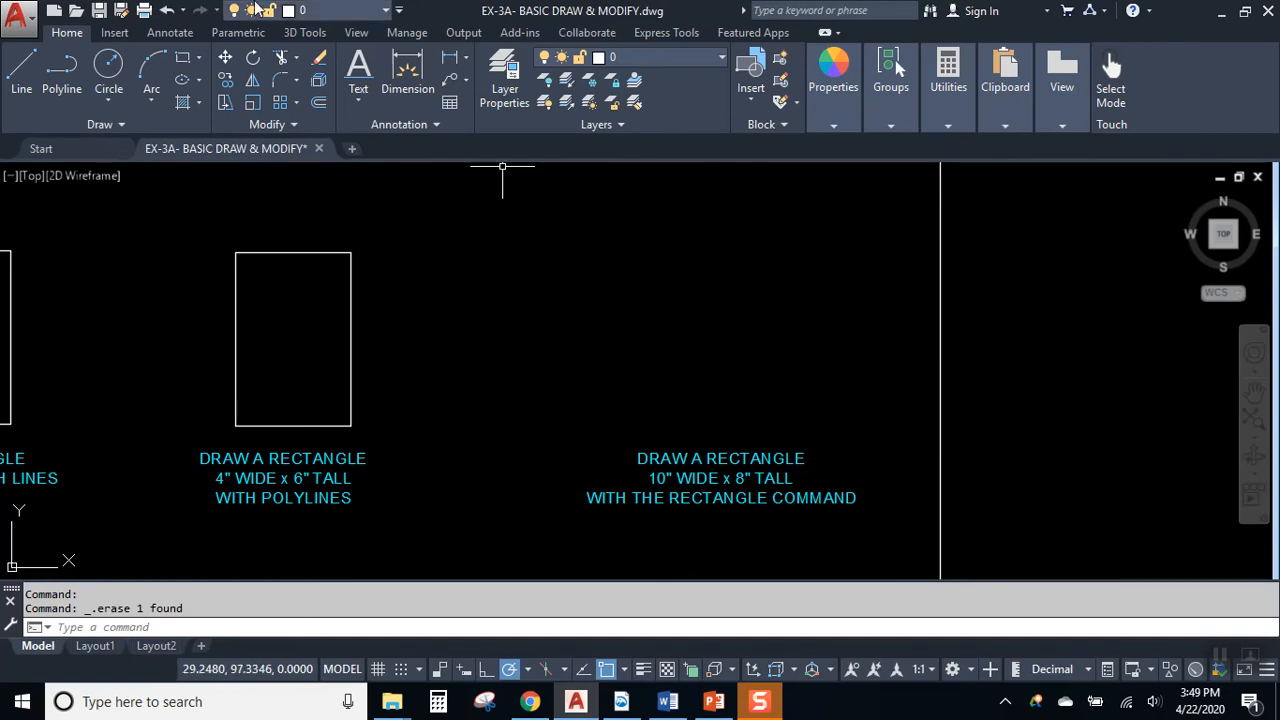
Draw a wide and a tall freehand rectangle crossing each other above the "with the rectangle command" label, and erase both
left_click(184, 62)
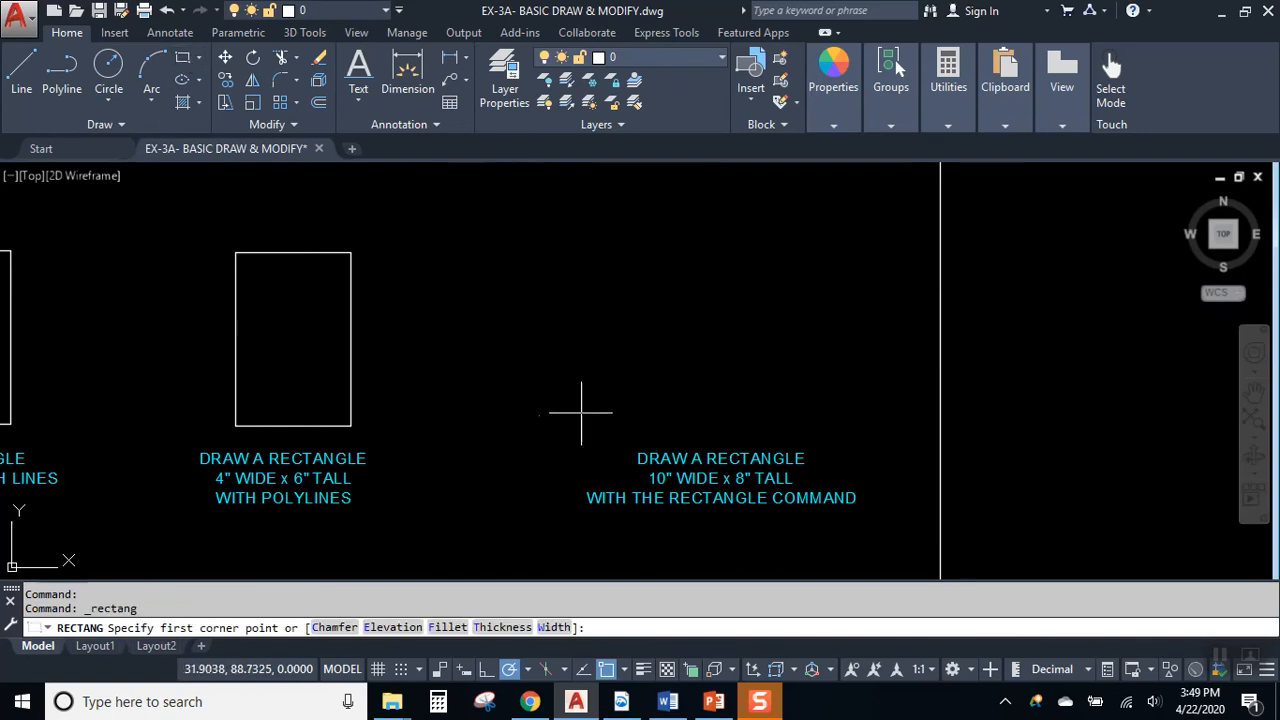
left_click(604, 401)
left_click(835, 270)
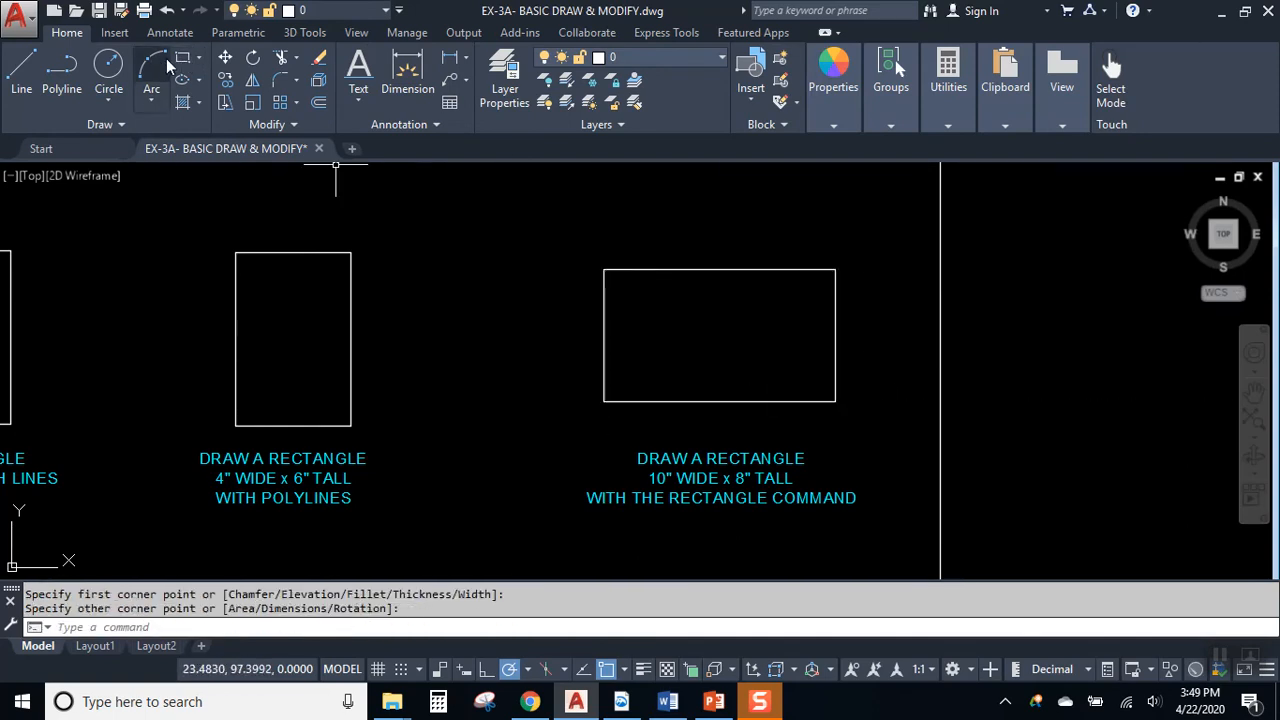
left_click(183, 57)
left_click(697, 430)
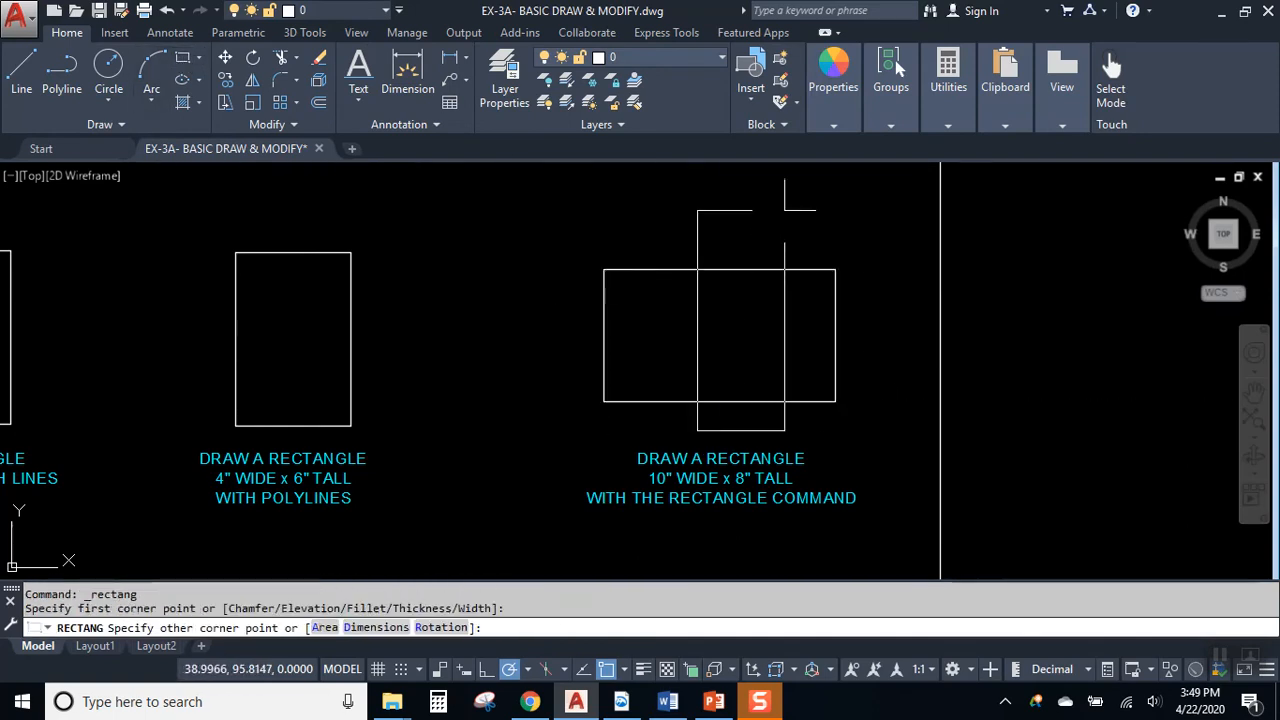
left_click(785, 210)
left_click(866, 434)
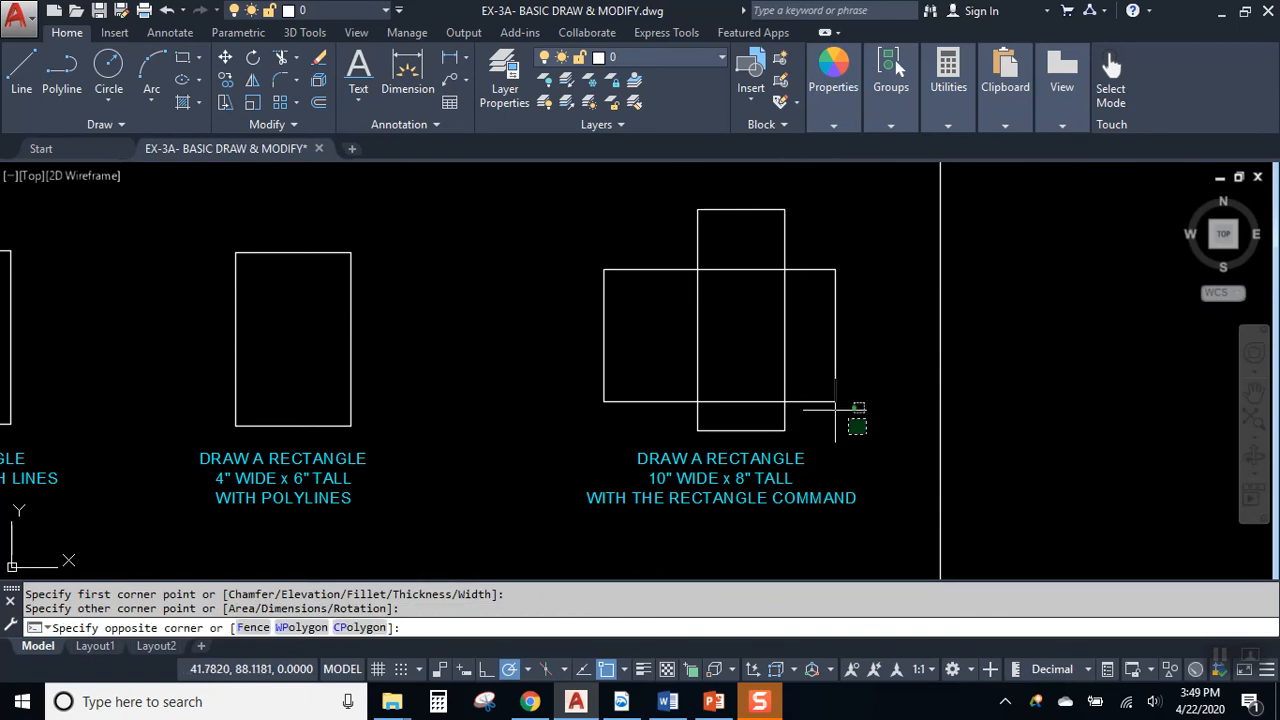
left_click(520, 228)
key("Delete")
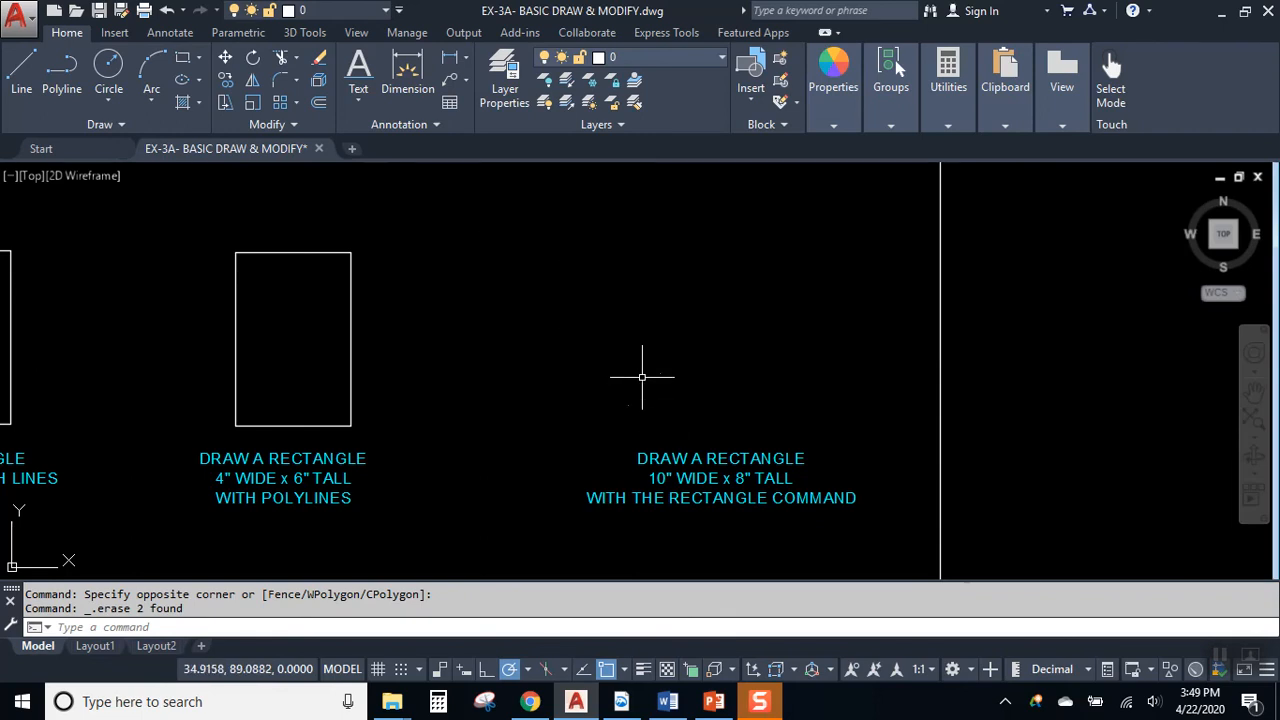
left_click(183, 57)
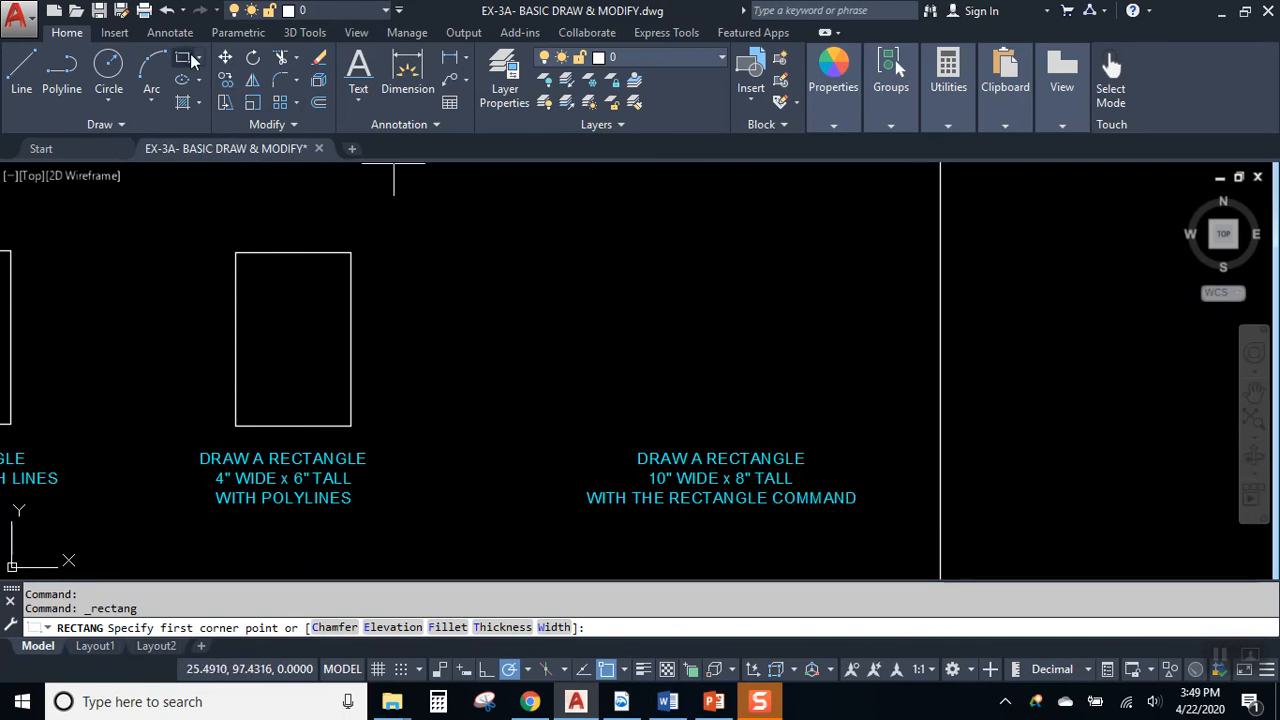
left_click(609, 426)
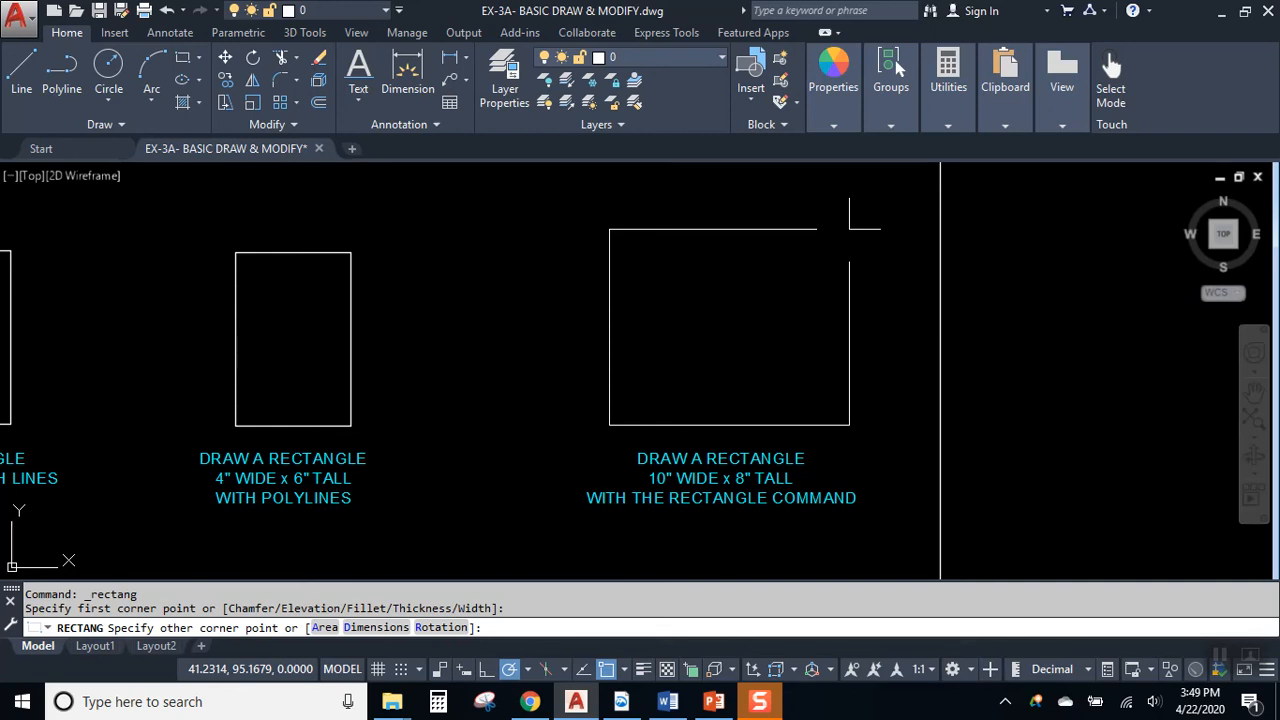
type("@")
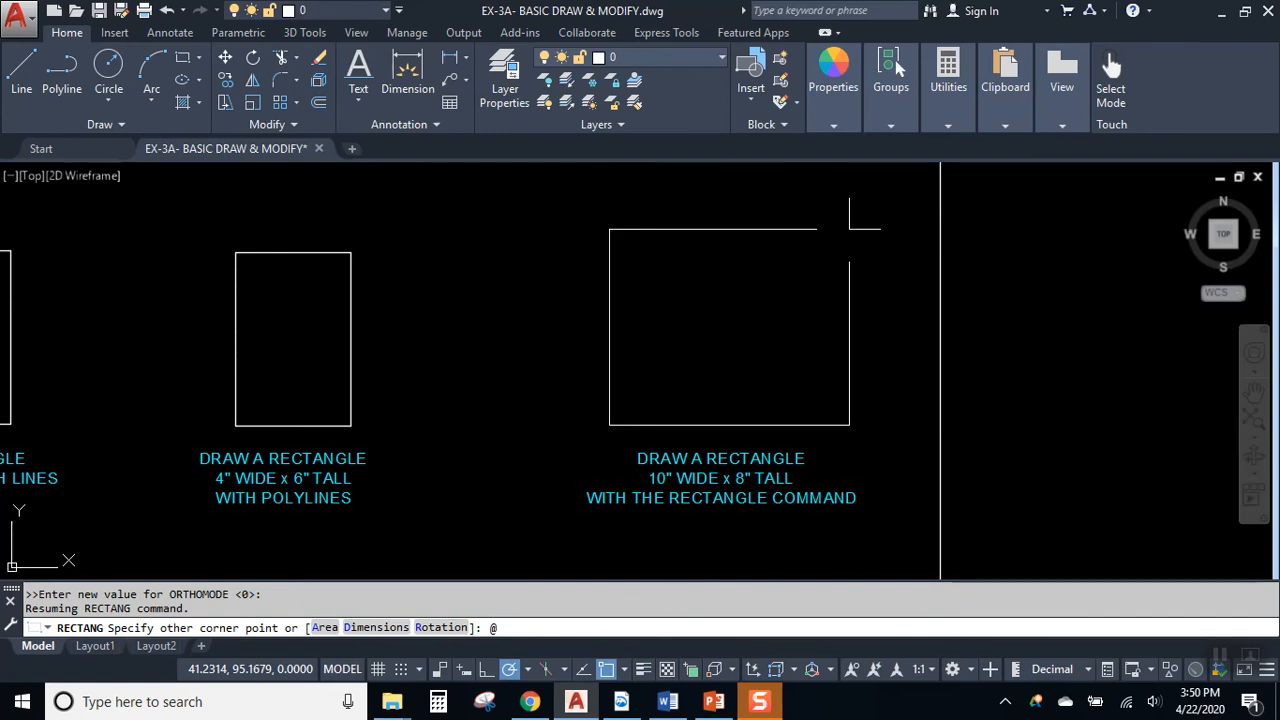
type("10,8")
key("Return")
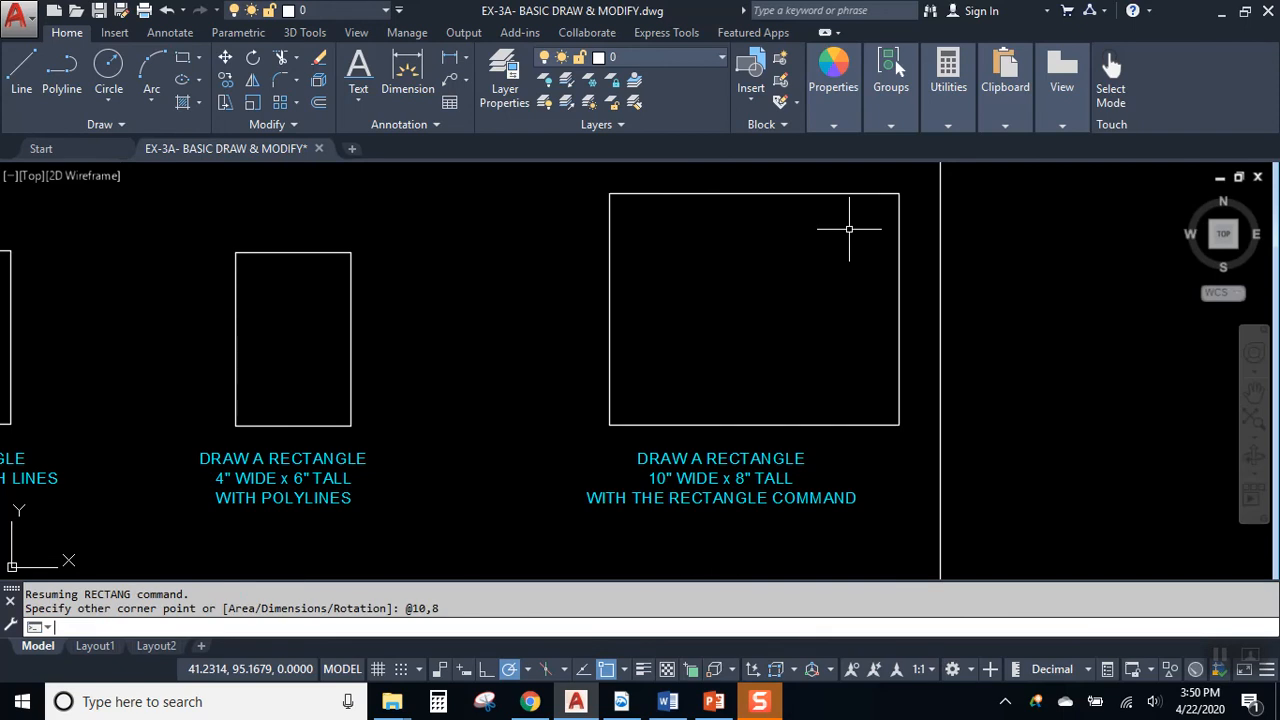
Dimension the width and the height of the rectangle above the "with the rectangle command" label, placing both dimensions inside it
left_click(412, 77)
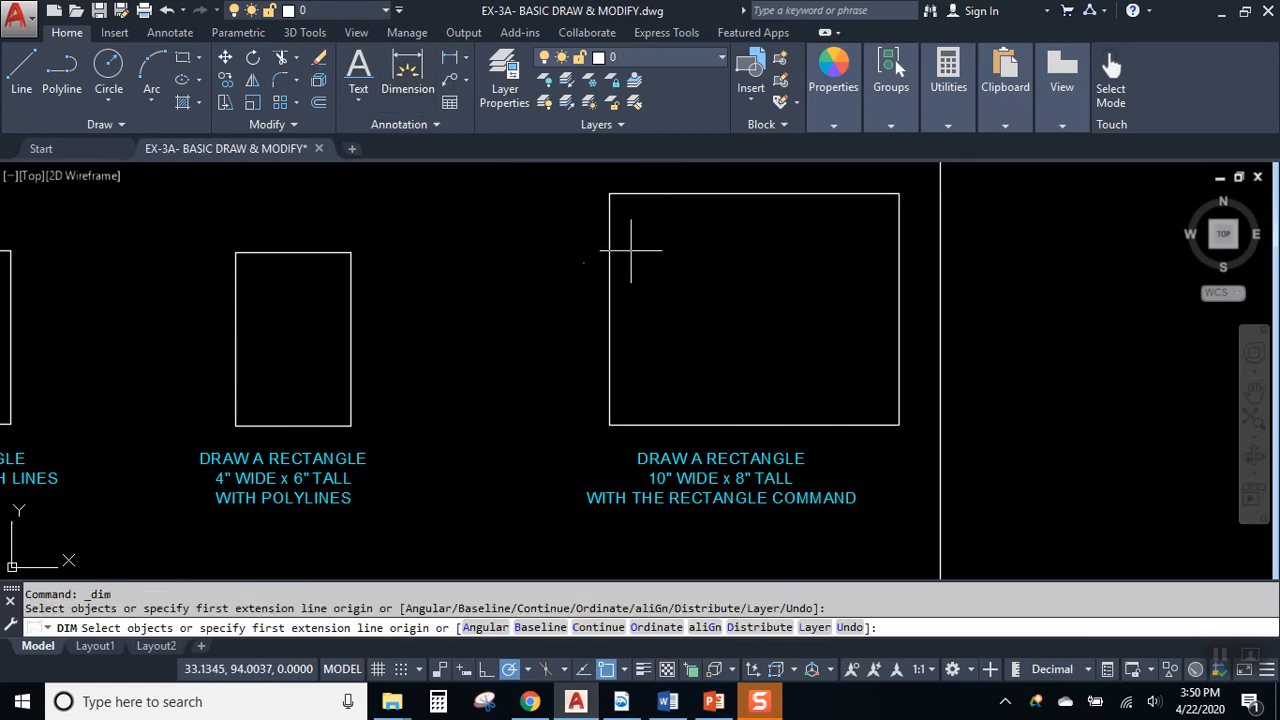
left_click(751, 194)
left_click(705, 236)
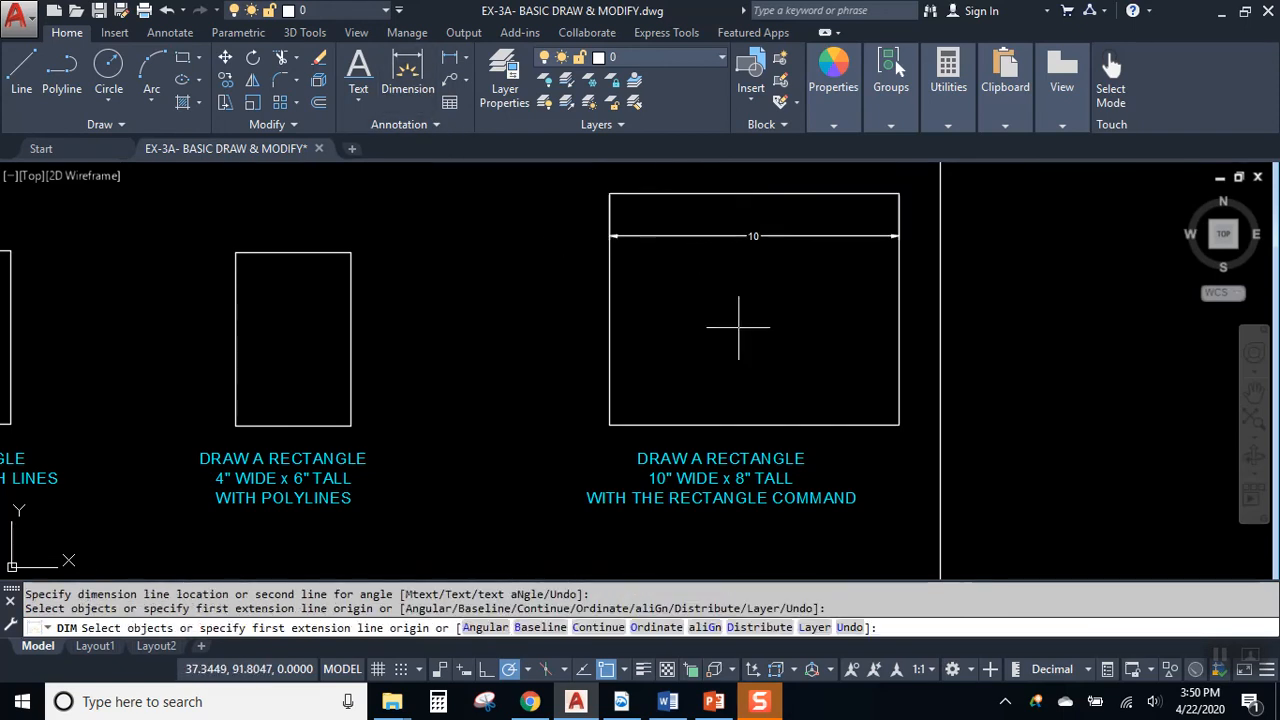
left_click(610, 276)
left_click(676, 320)
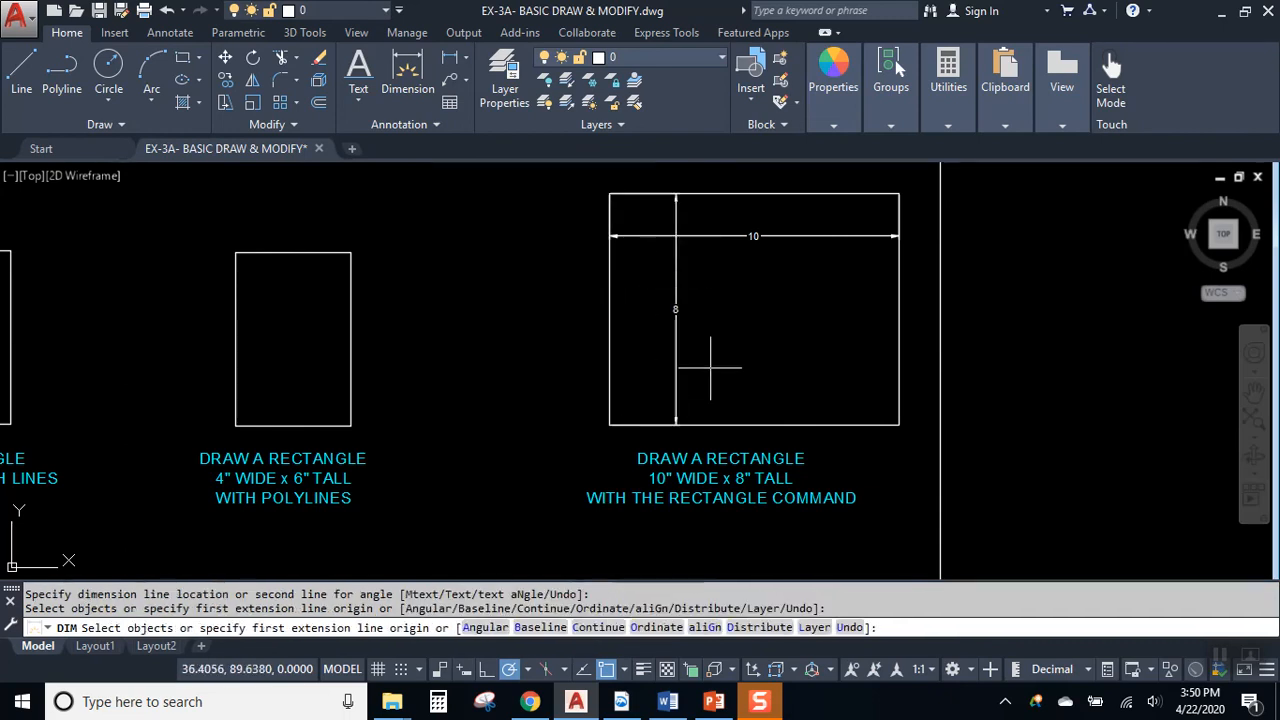
key("Return")
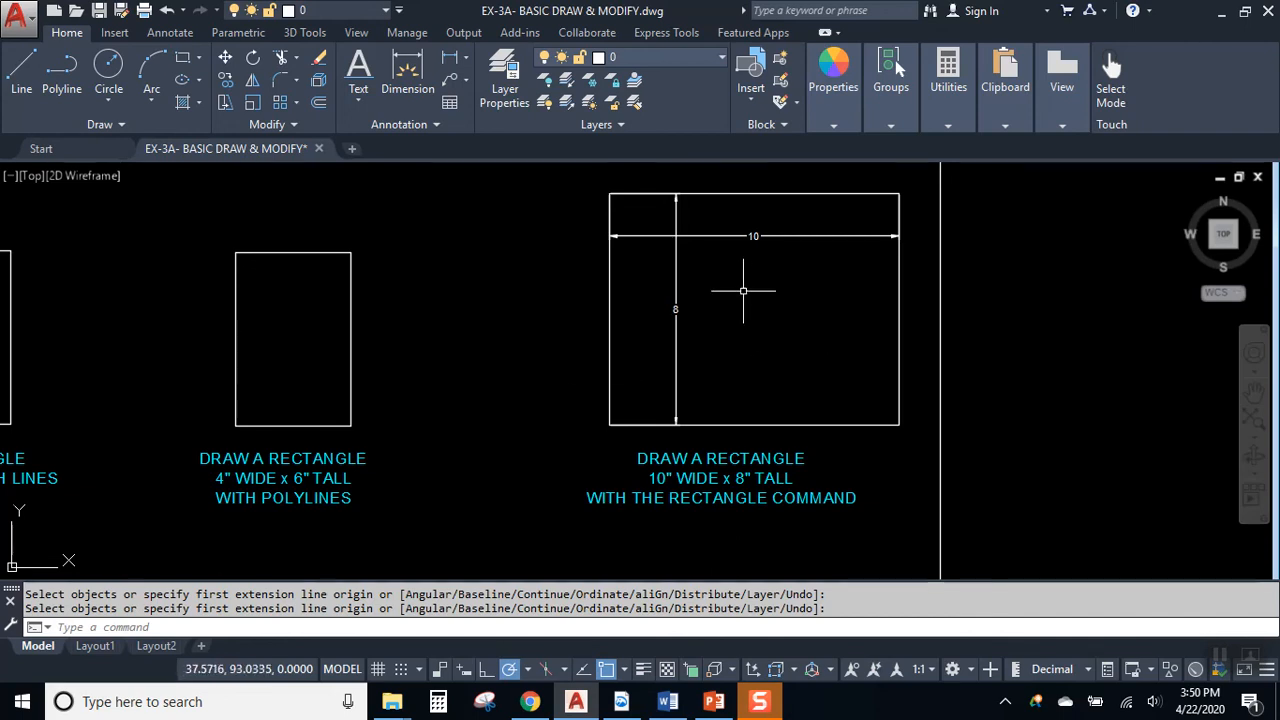
scroll(745, 289, "up", 1)
mouse_move(743, 290)
middle_mouse_down()
mouse_move(703, 377)
mouse_move(694, 365)
middle_mouse_up()
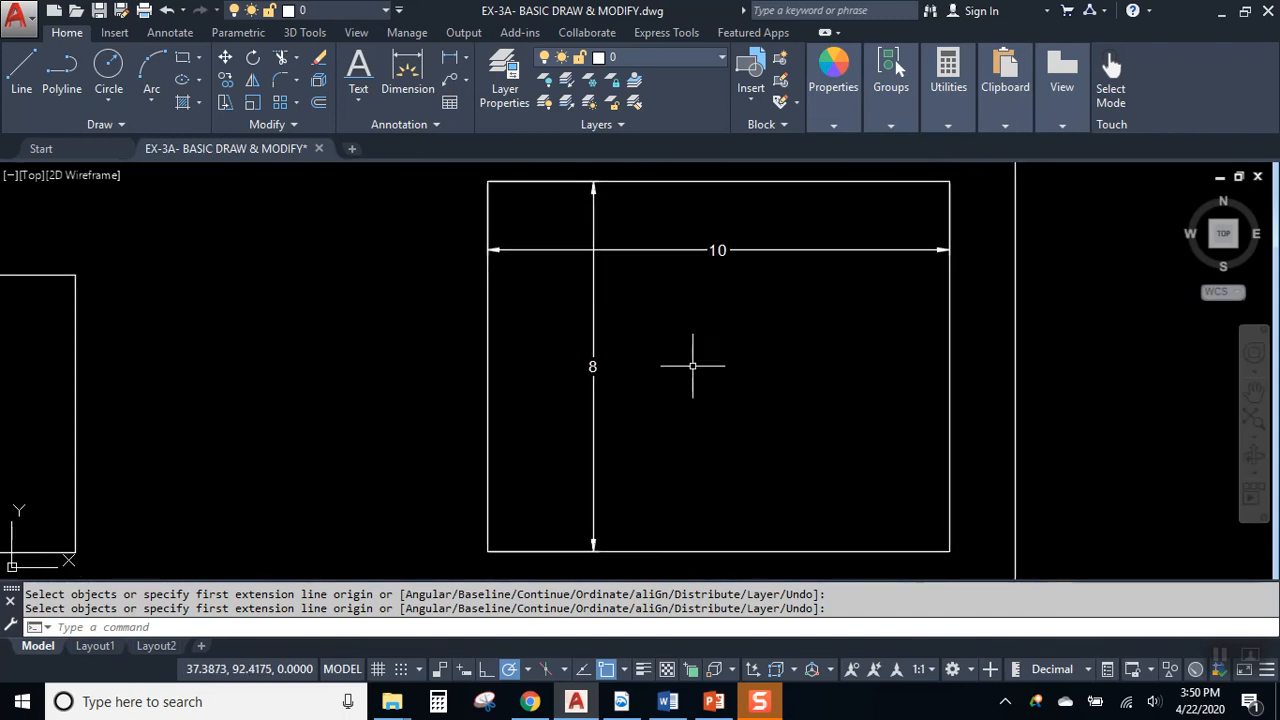
scroll(698, 311, "down", 1)
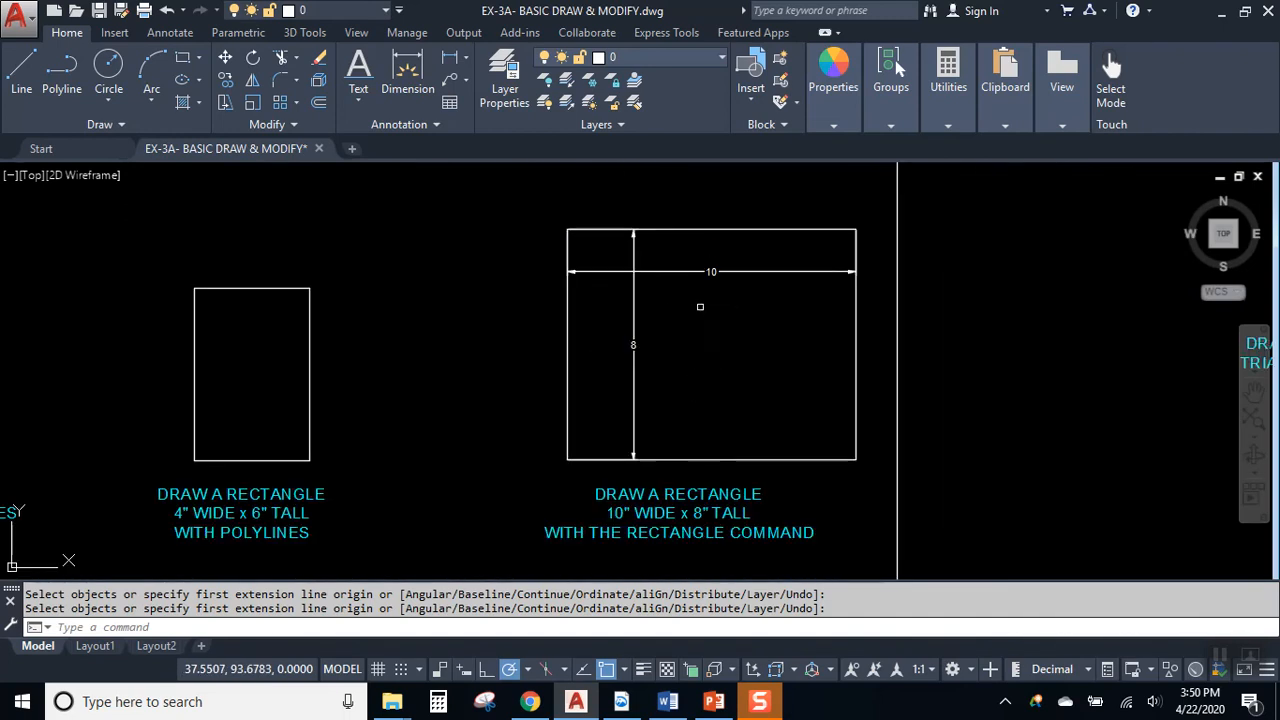
scroll(700, 288, "down", 2)
middle_click_drag(696, 300, 674, 408)
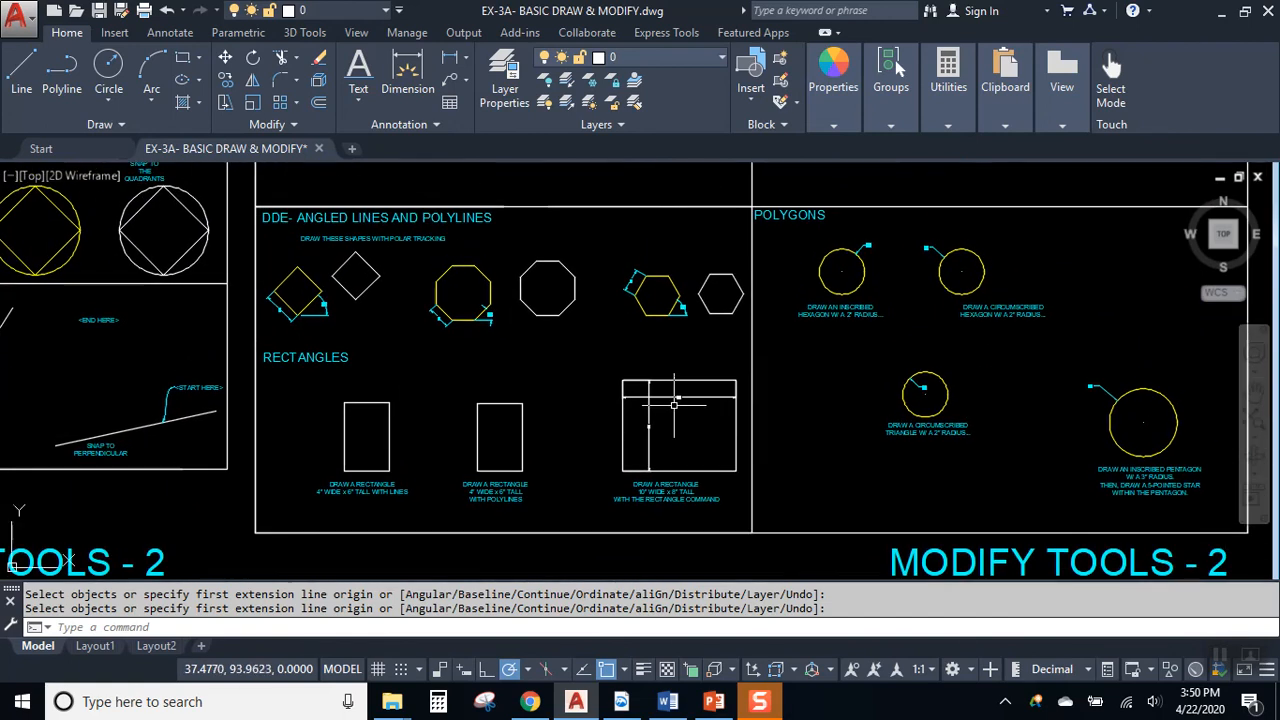